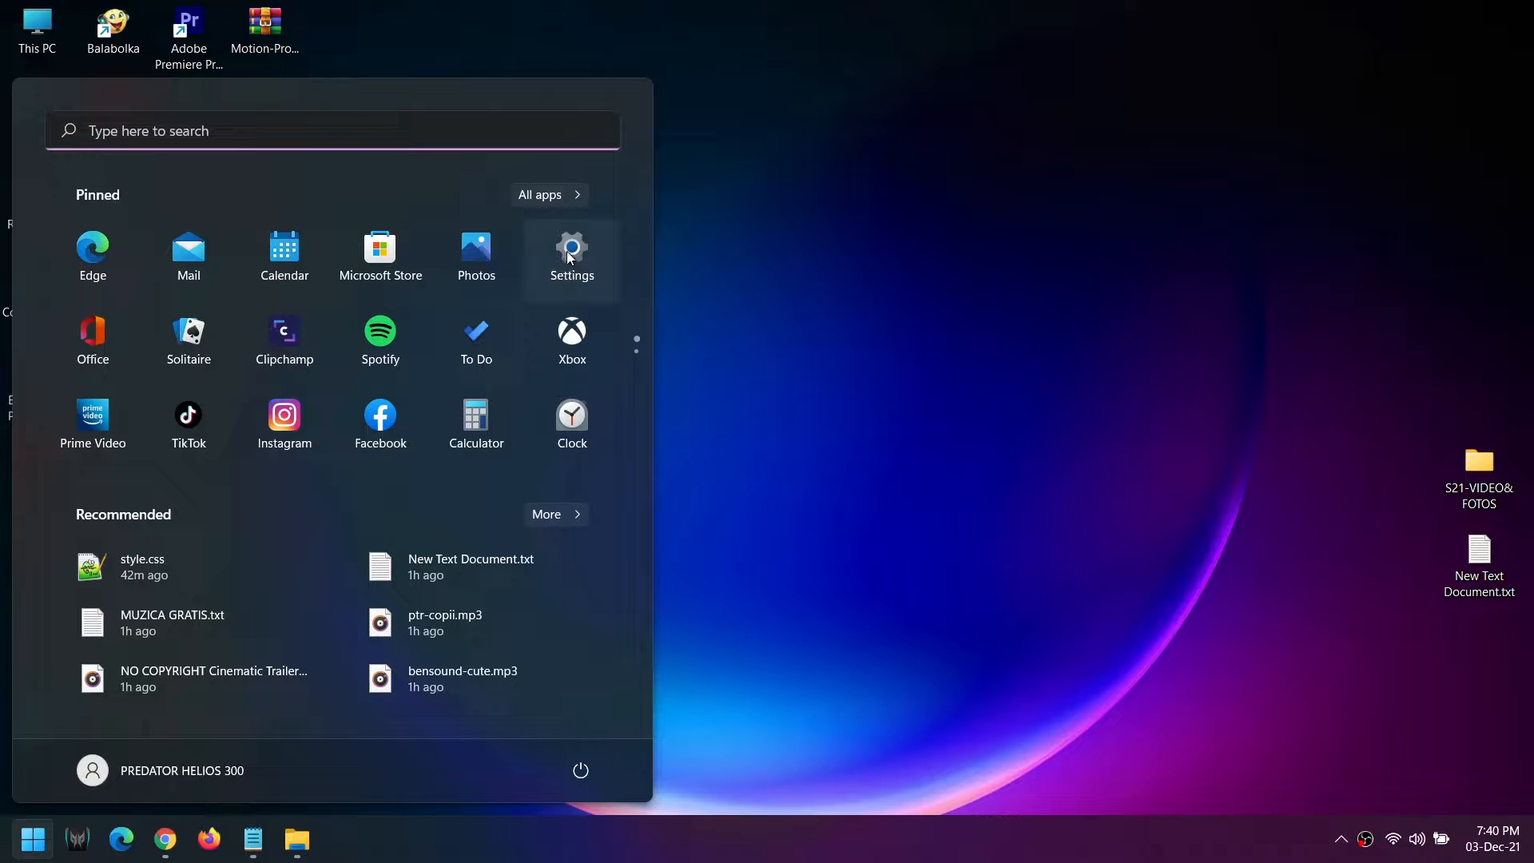
- Turn off transparency effects in the accessibility visual effects settings
left_click(558, 256)
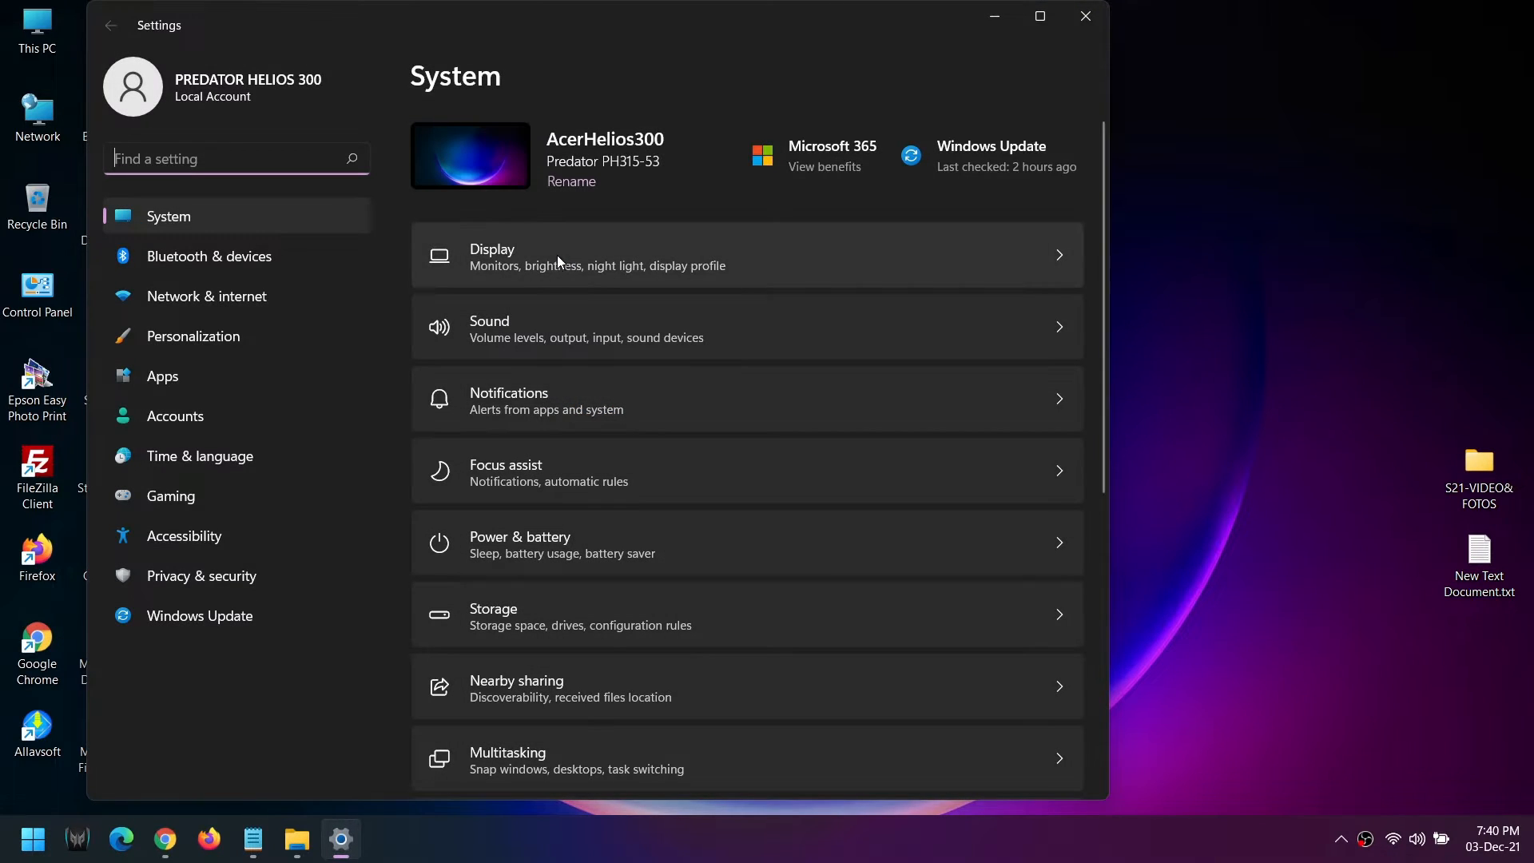
left_click(259, 546)
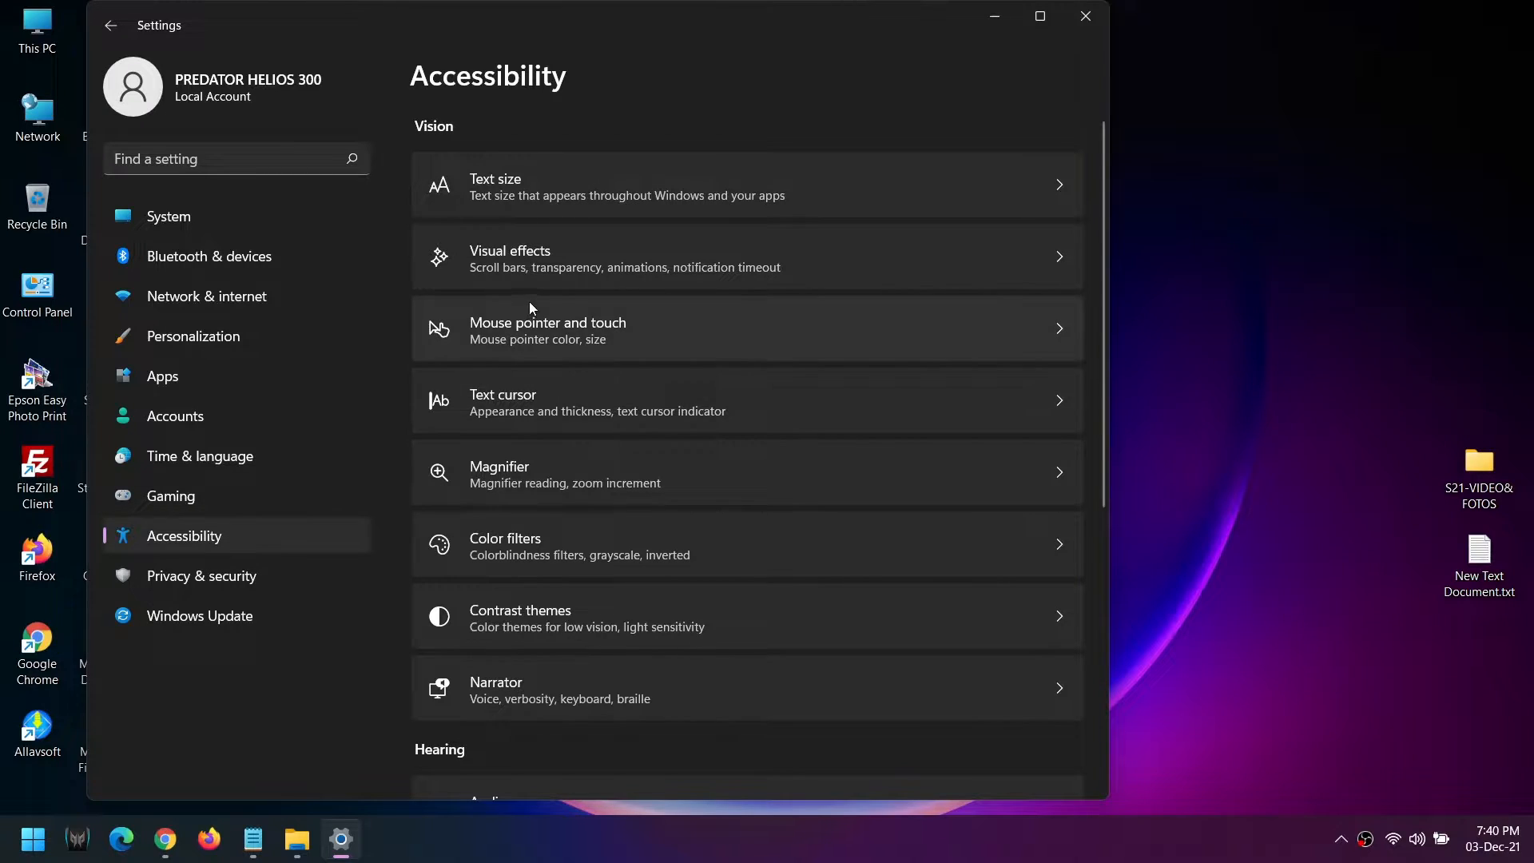
left_click(573, 256)
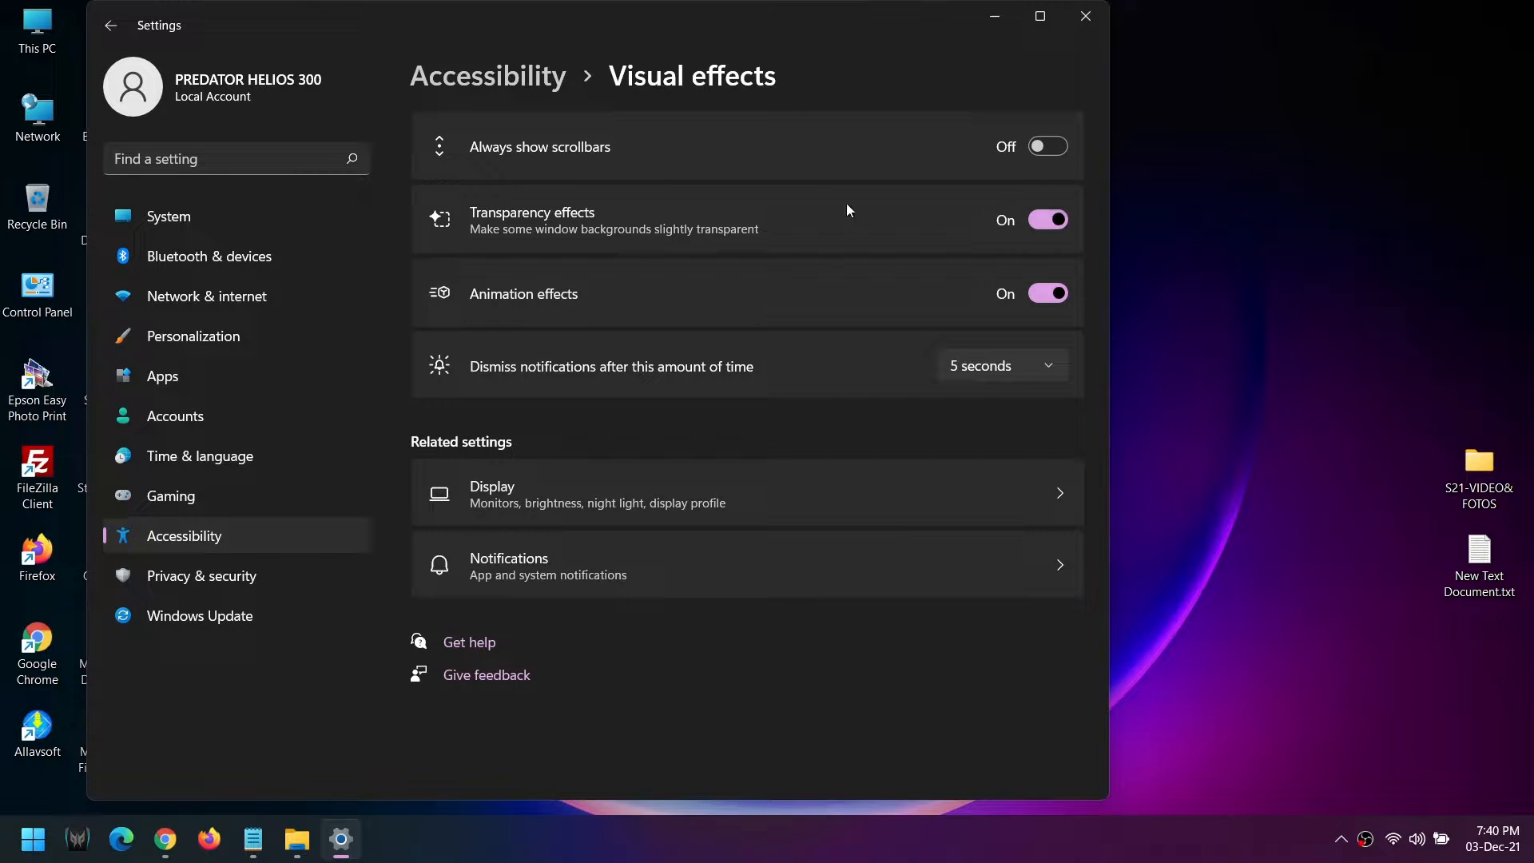
left_click(1045, 219)
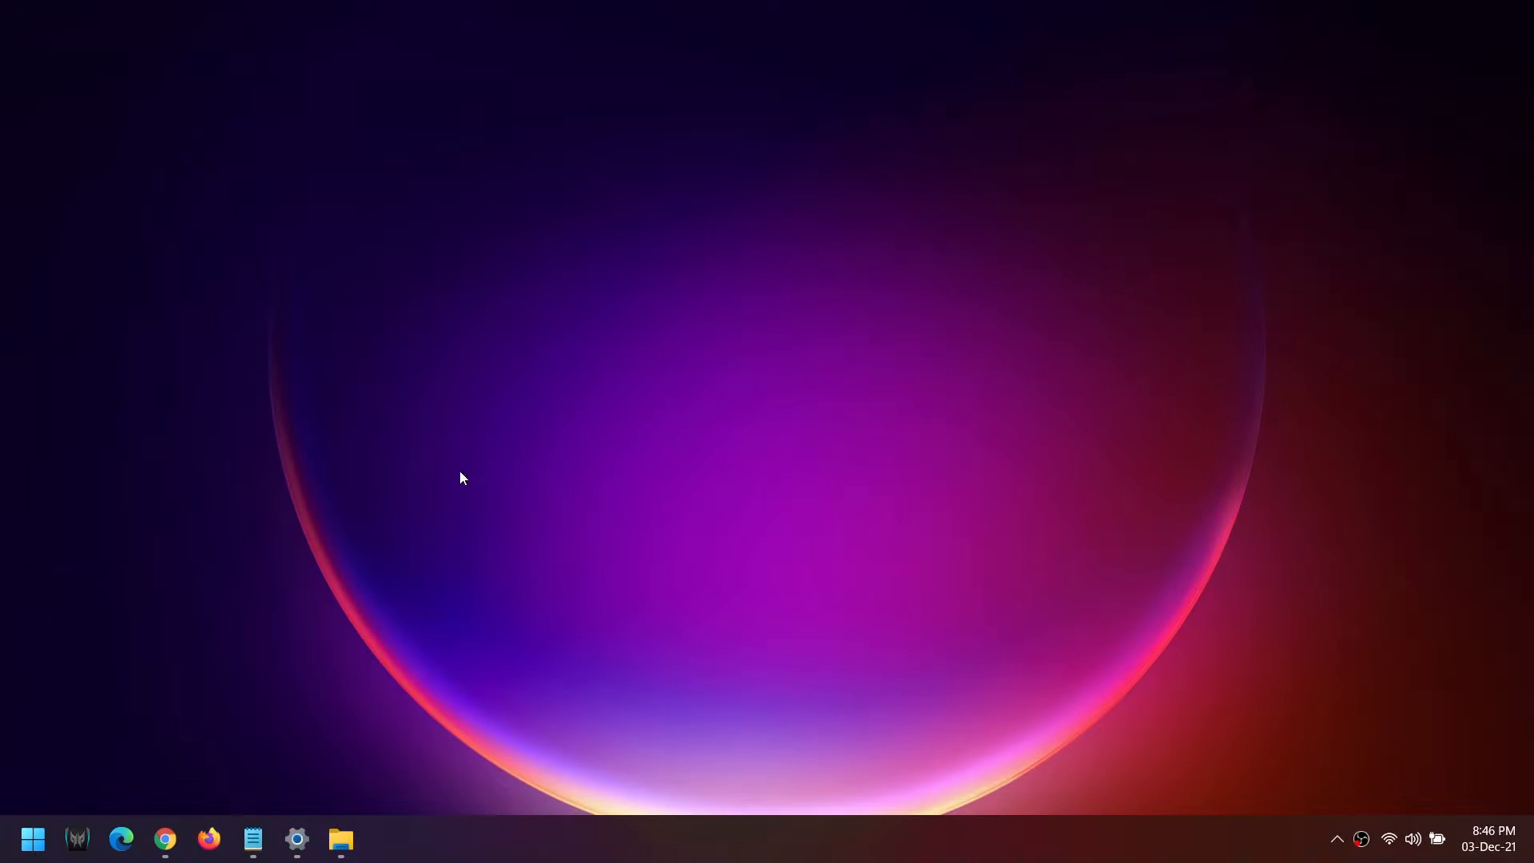
- Search Windows for "view advanced system settings" and open the performance settings from System Properties
left_click(46, 837)
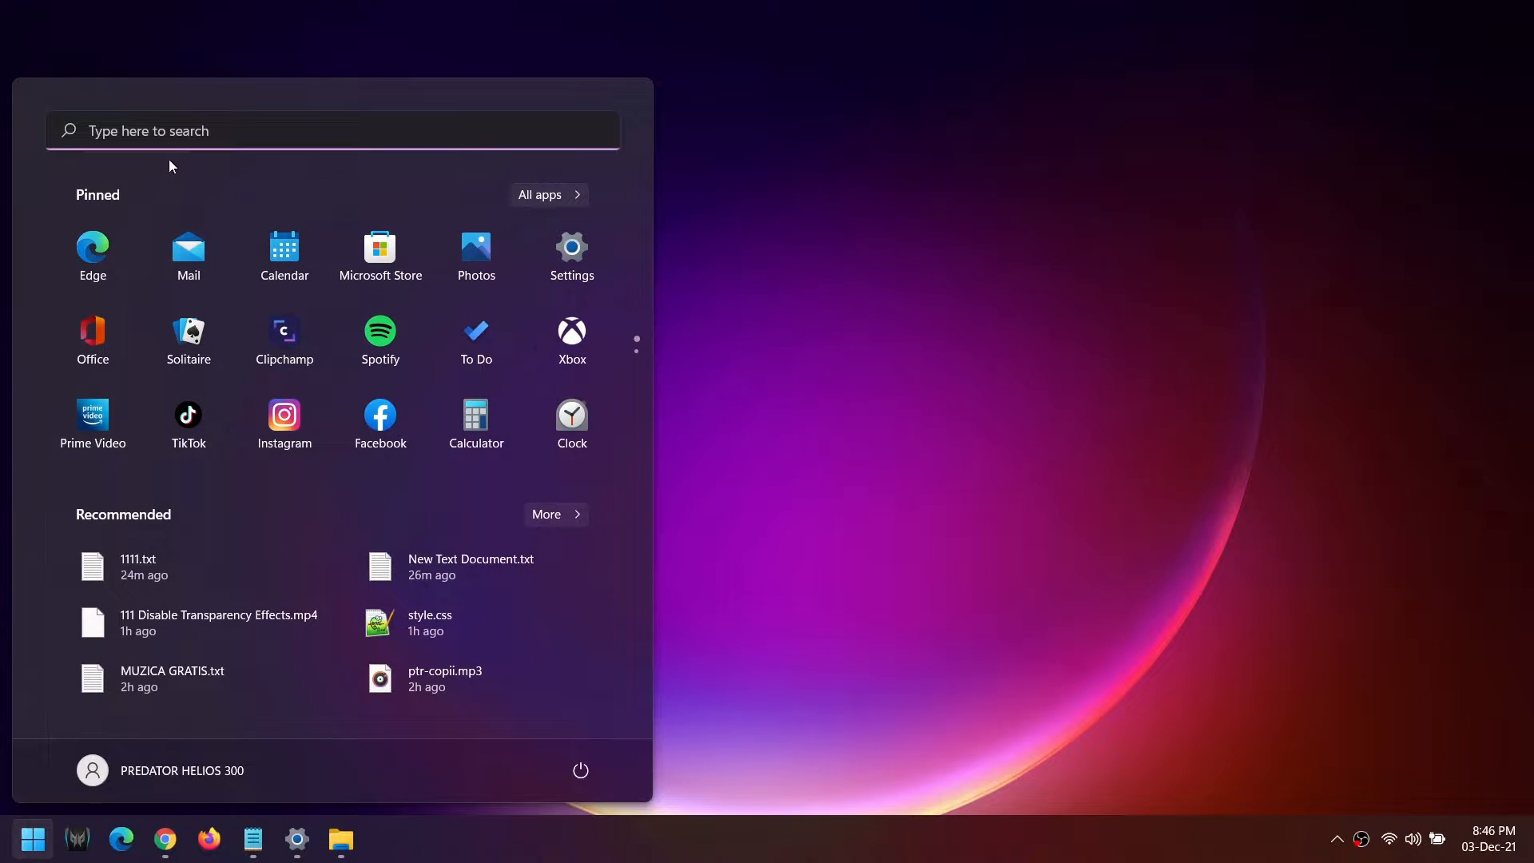
left_click(185, 134)
type("vi")
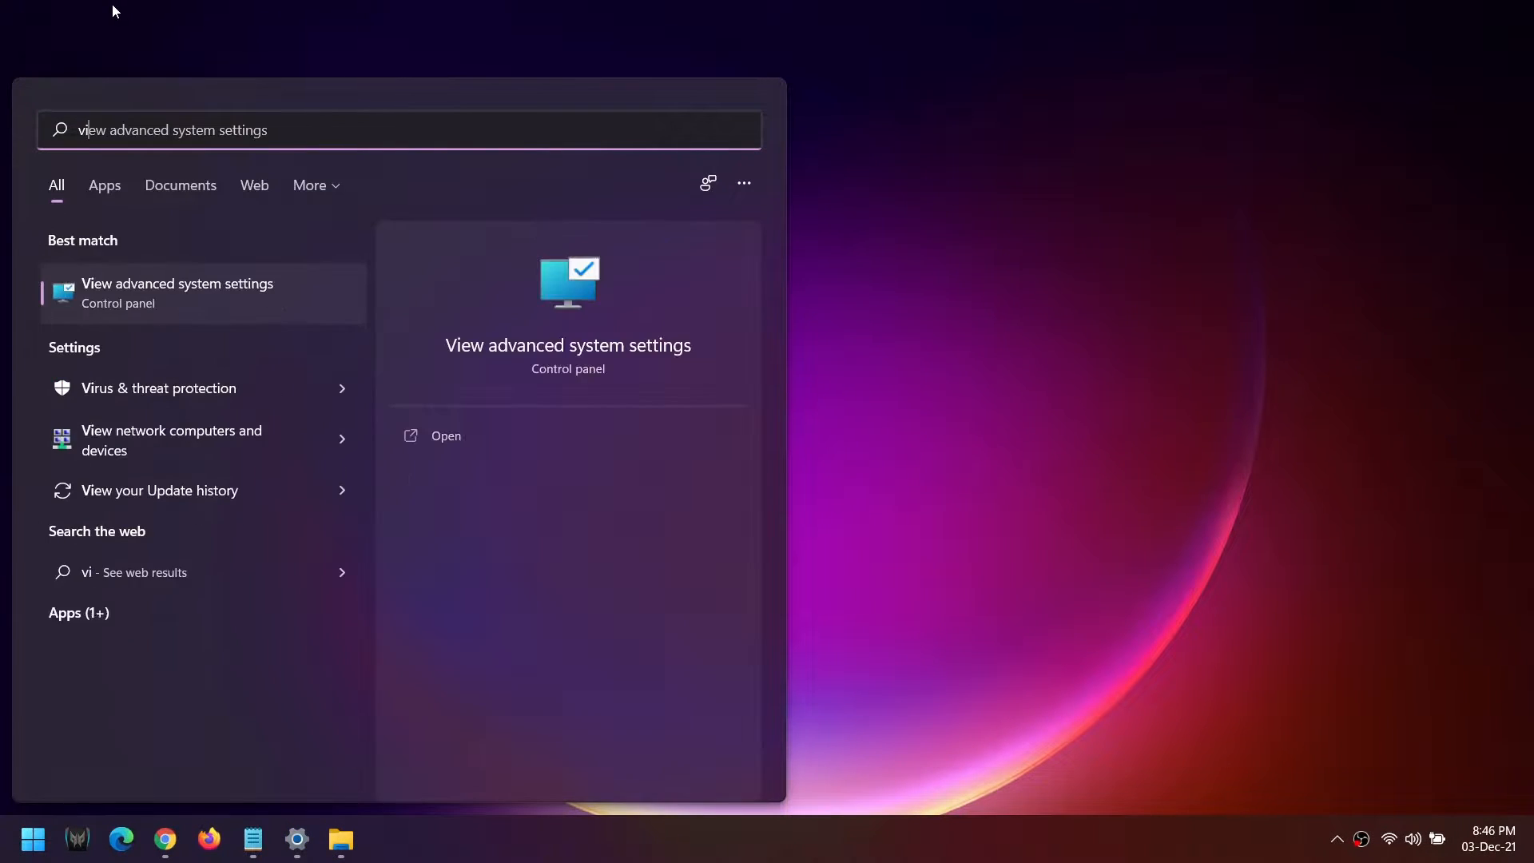
type("ew ad")
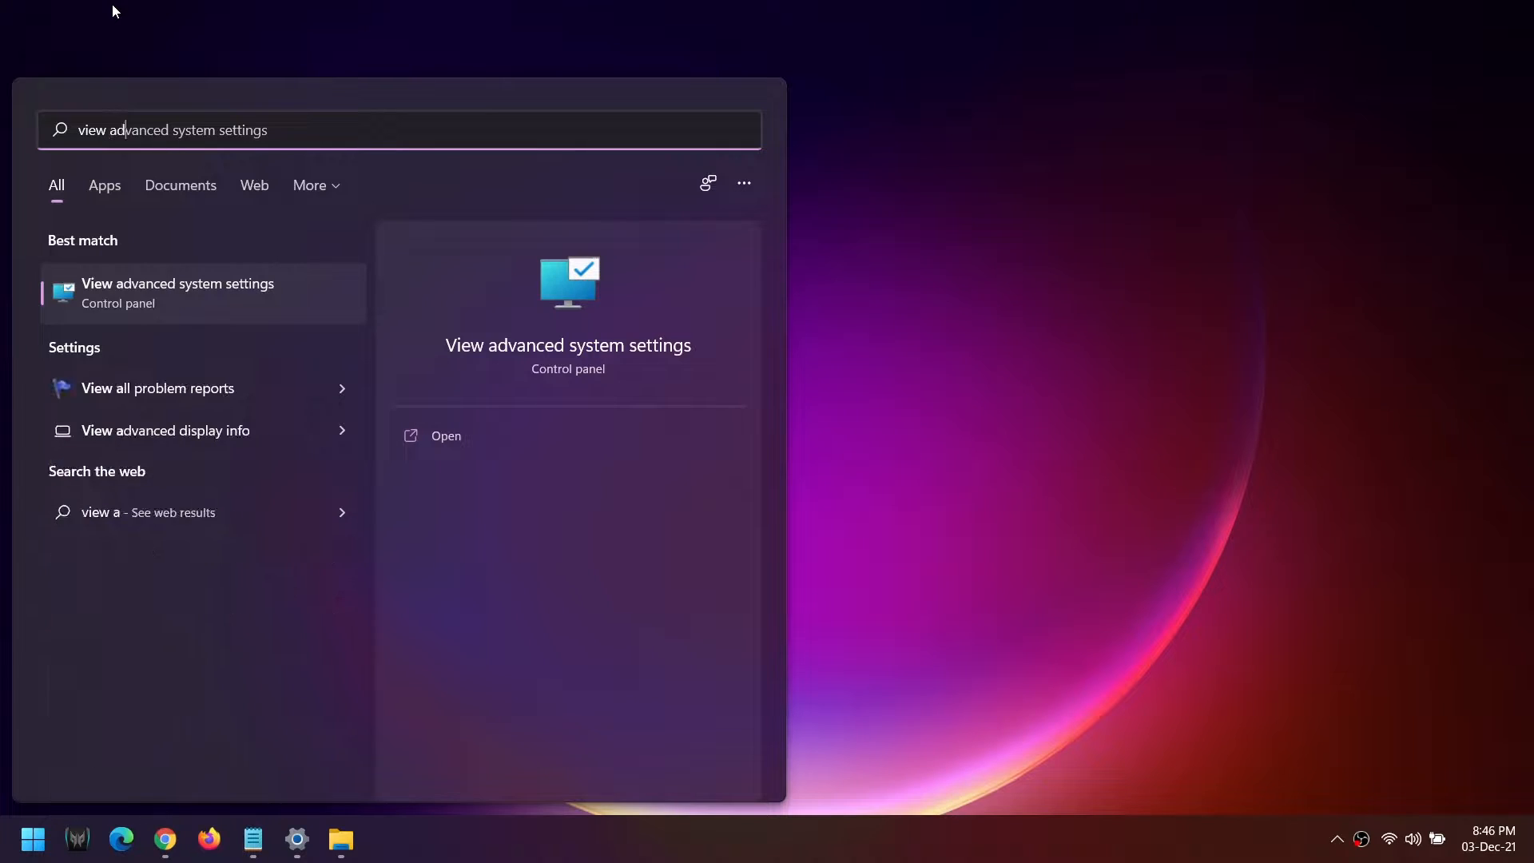
type("vanced s")
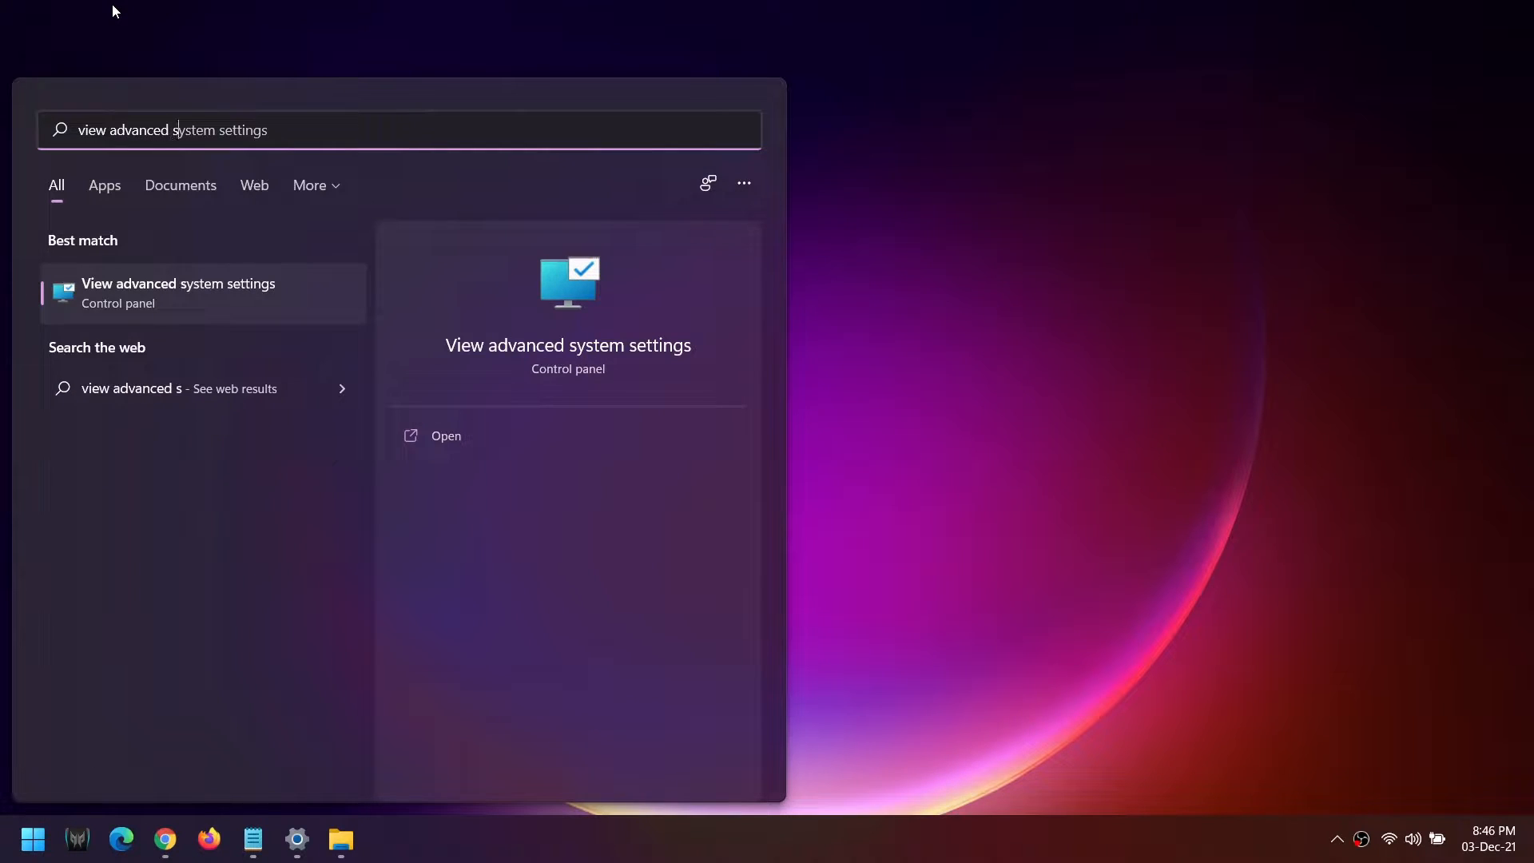
type("ystem settings")
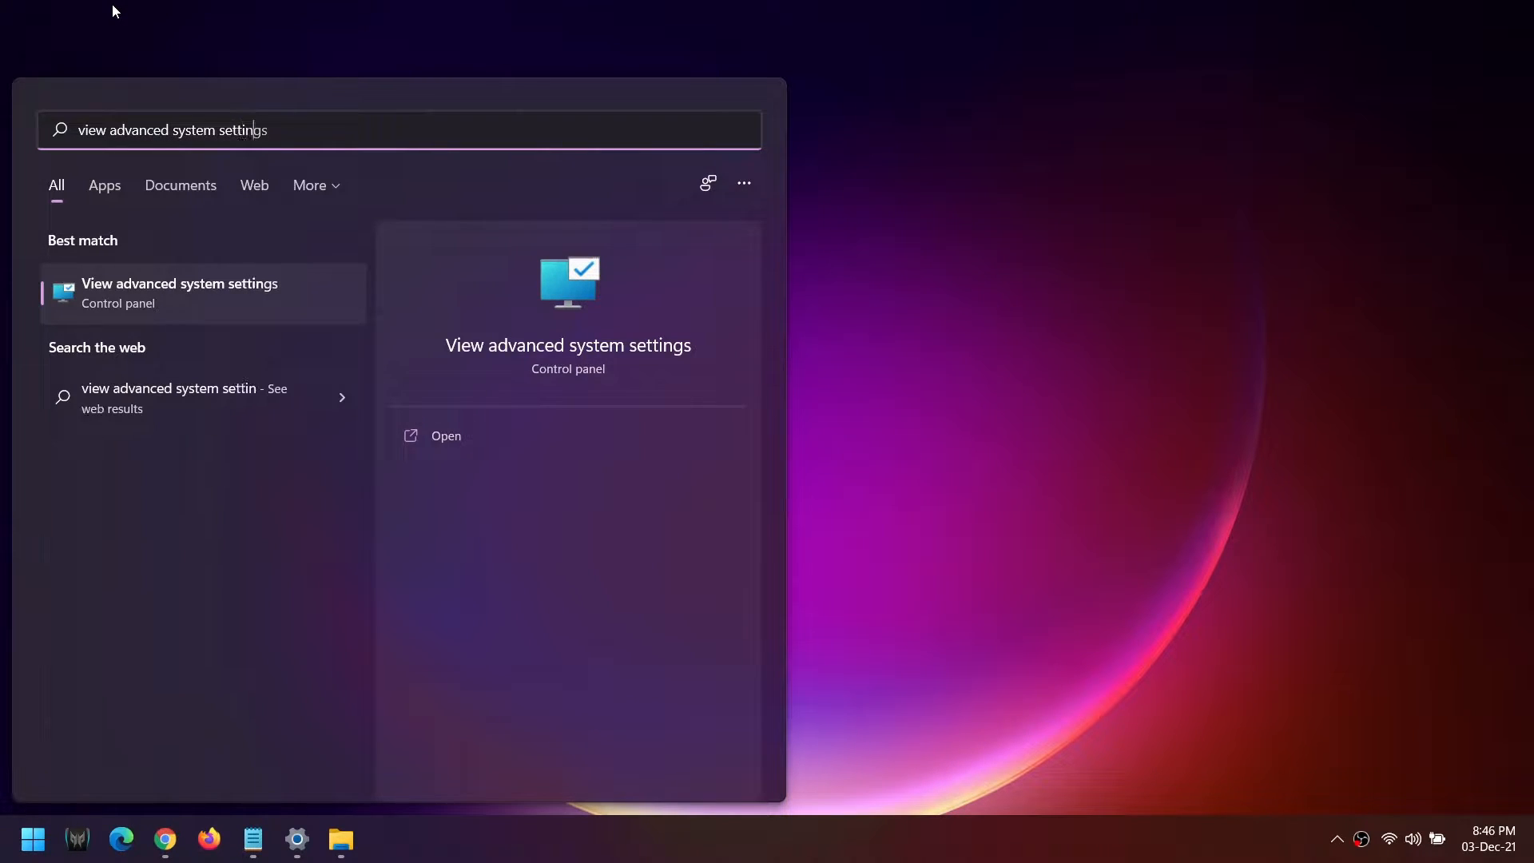
left_click(118, 288)
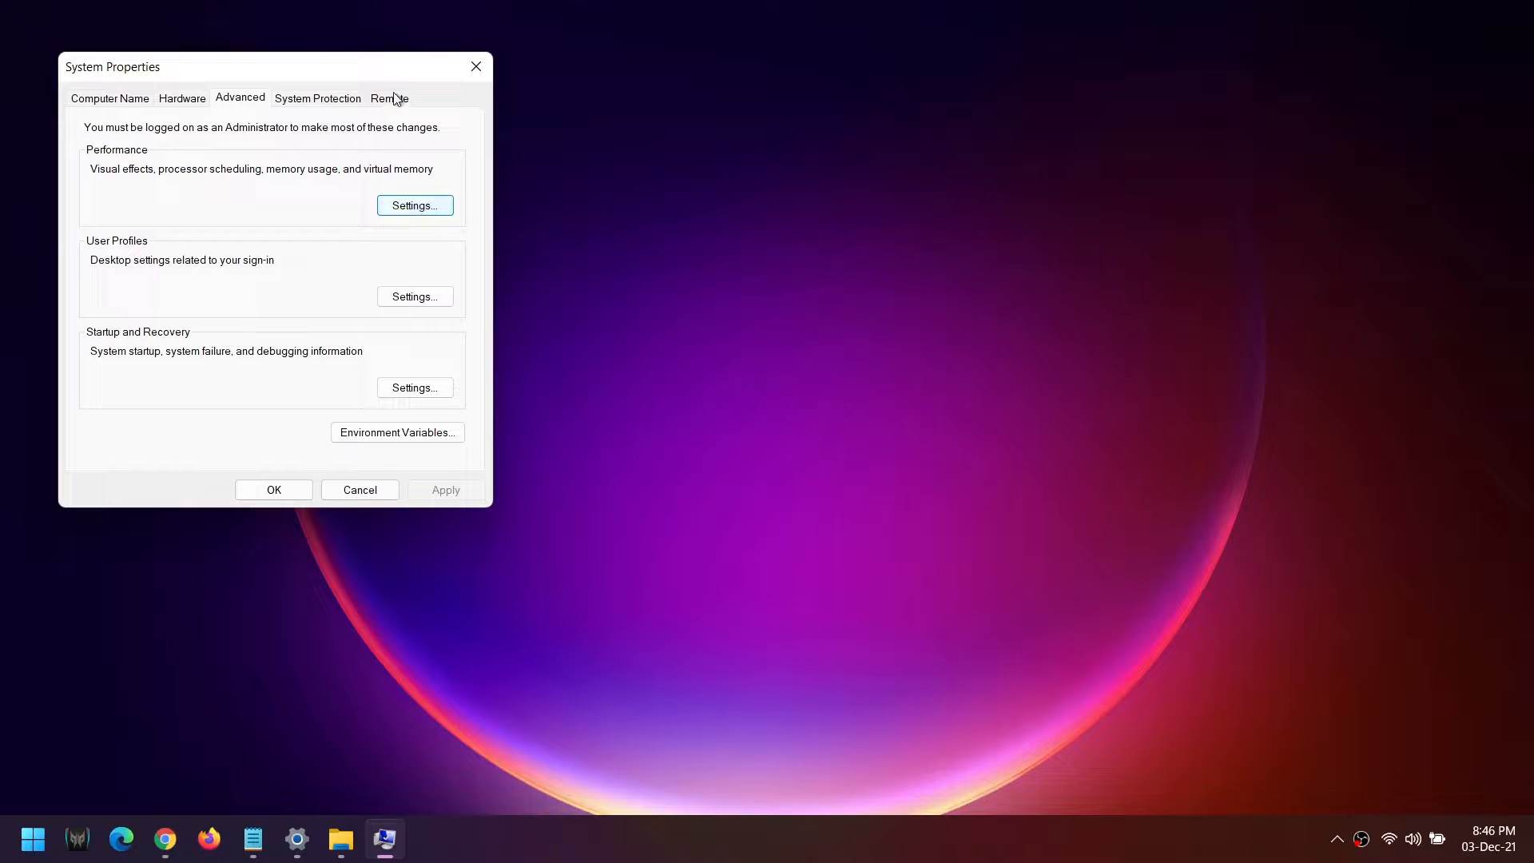
left_click_drag(383, 67, 896, 133)
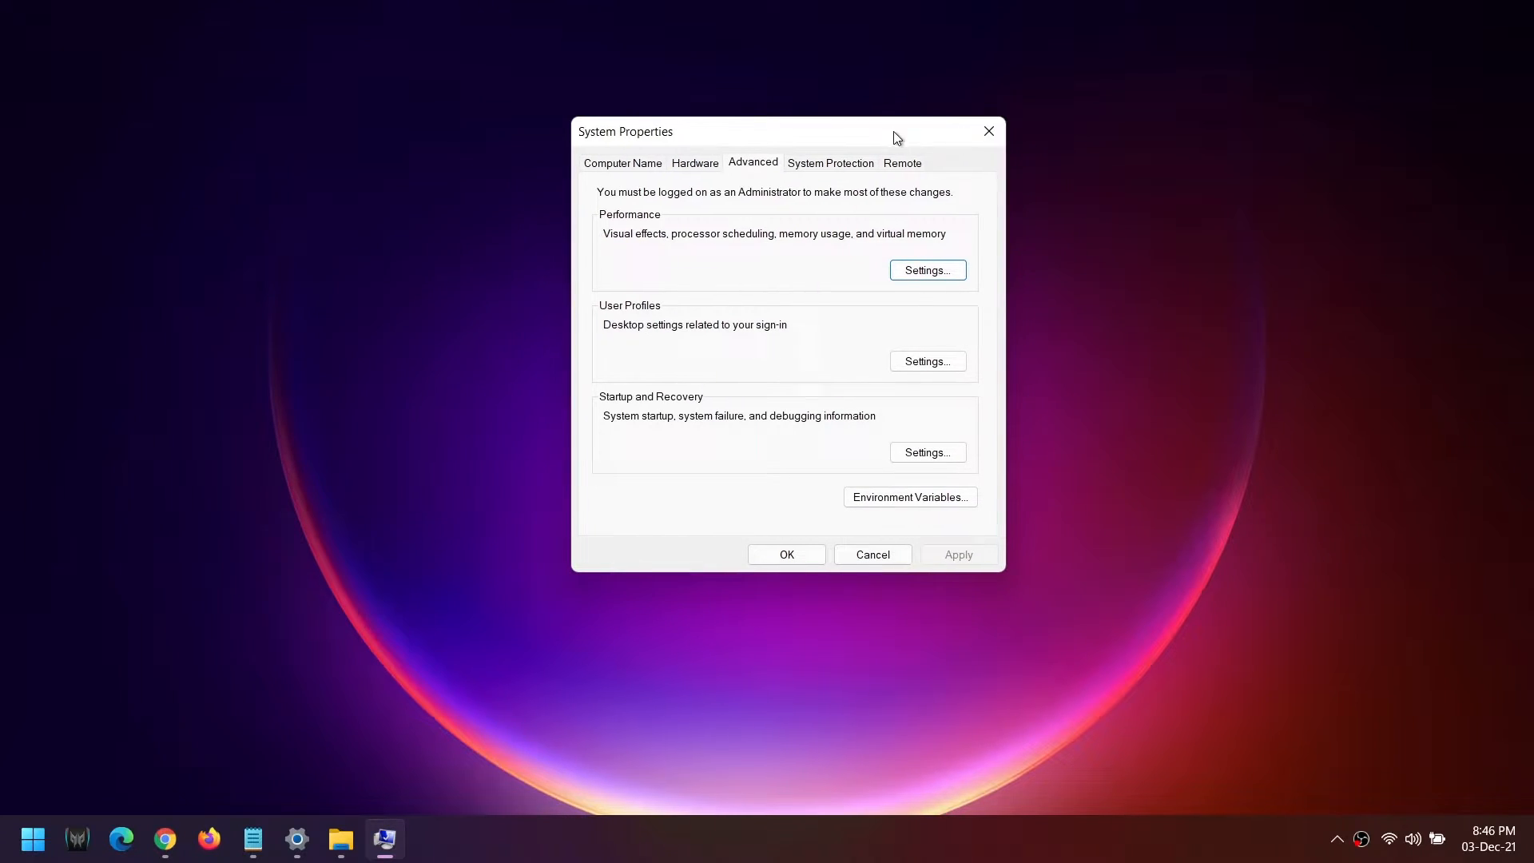
left_click(928, 270)
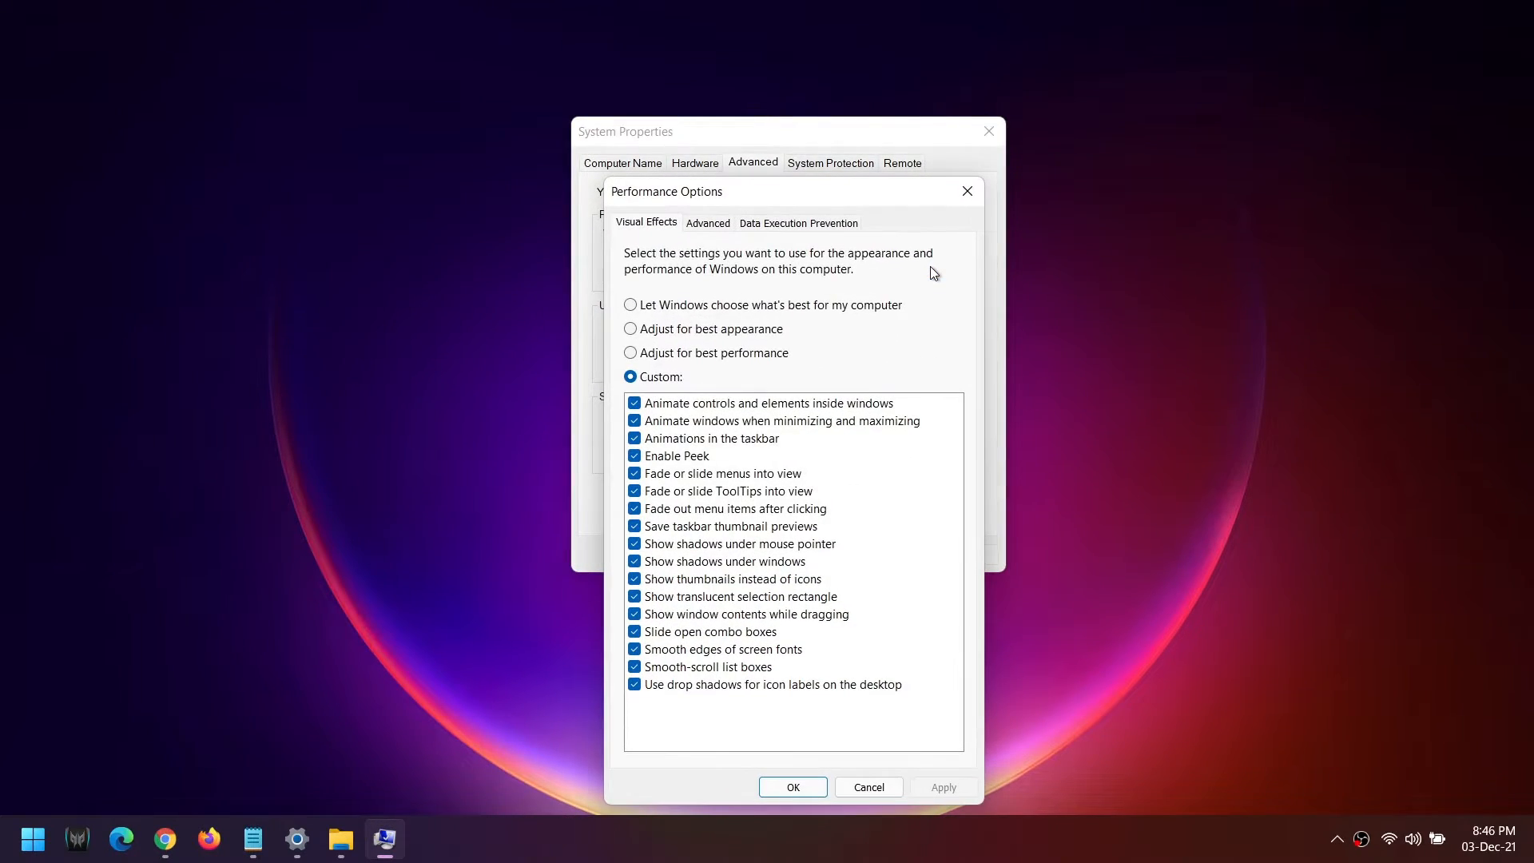
- Adjust visual effects for best performance, re-enable "Show thumbnails instead of icons" and "Smooth edges of screen fonts", and apply the changes
left_click(713, 356)
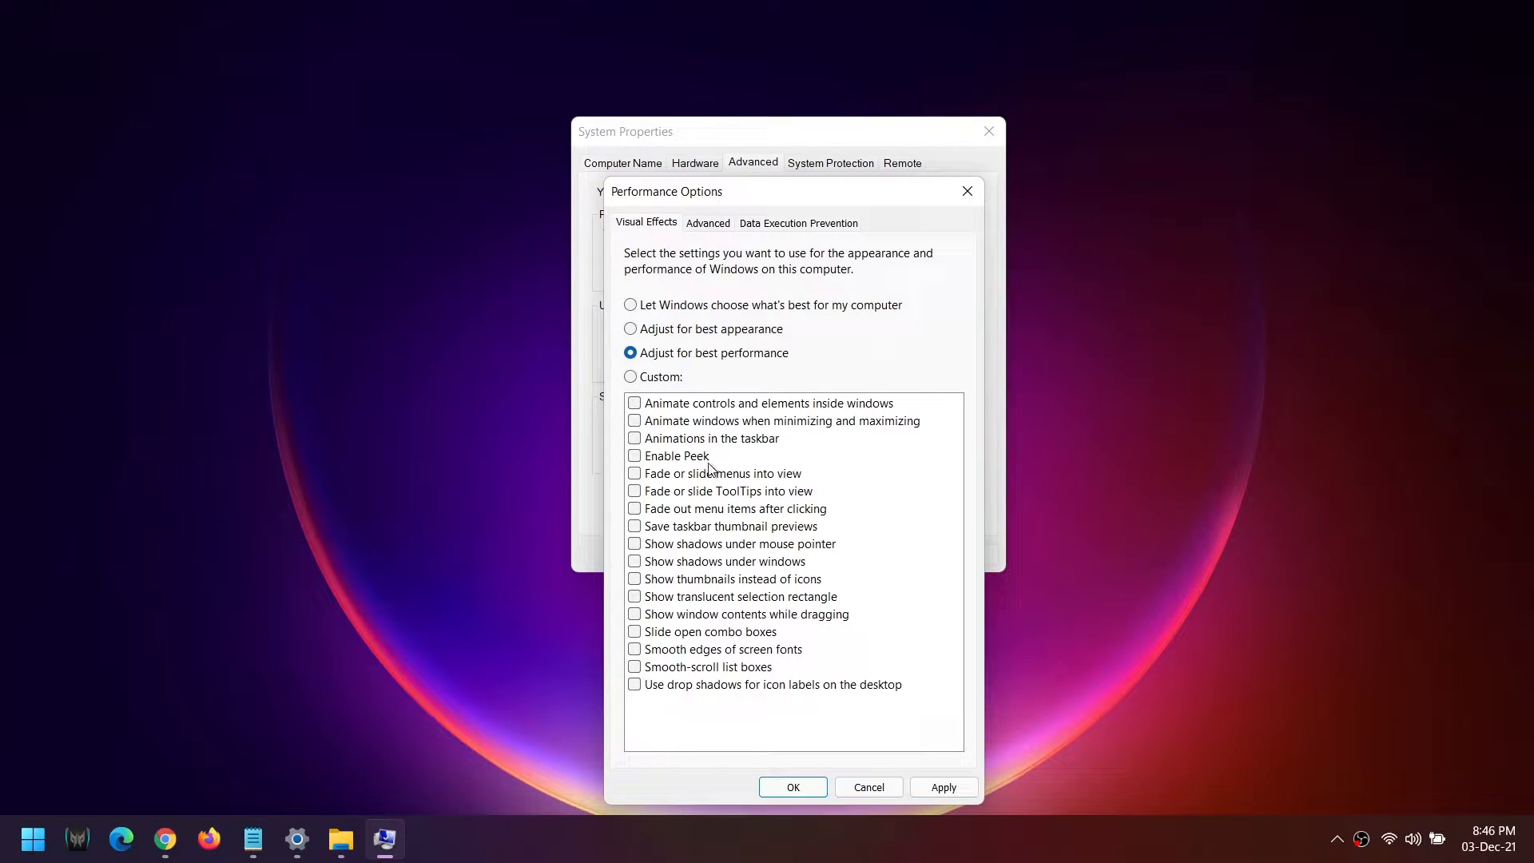
left_click(719, 585)
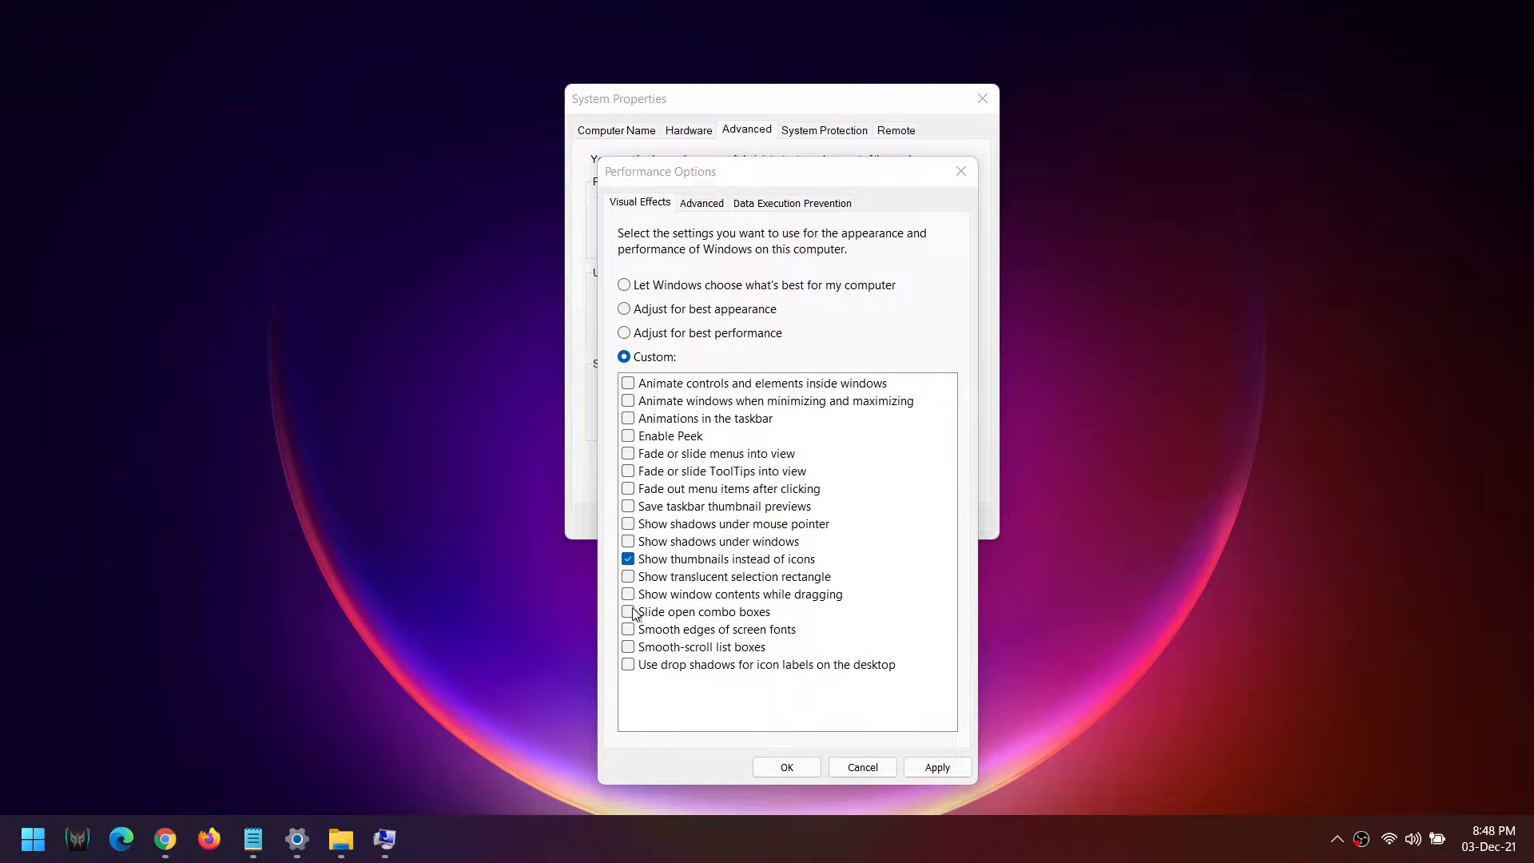
left_click(757, 631)
left_click(937, 765)
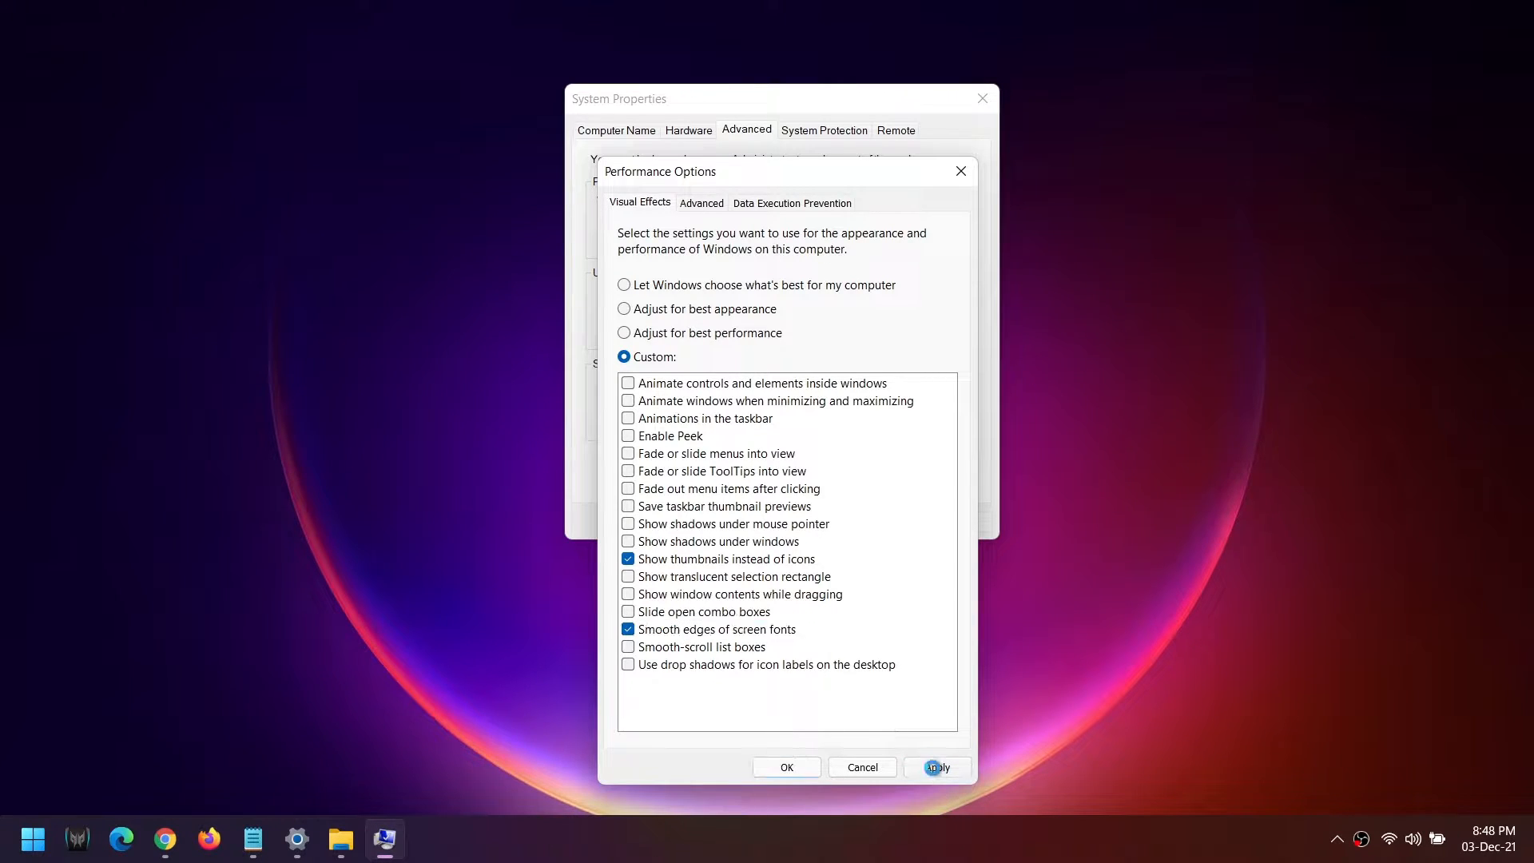
left_click(787, 767)
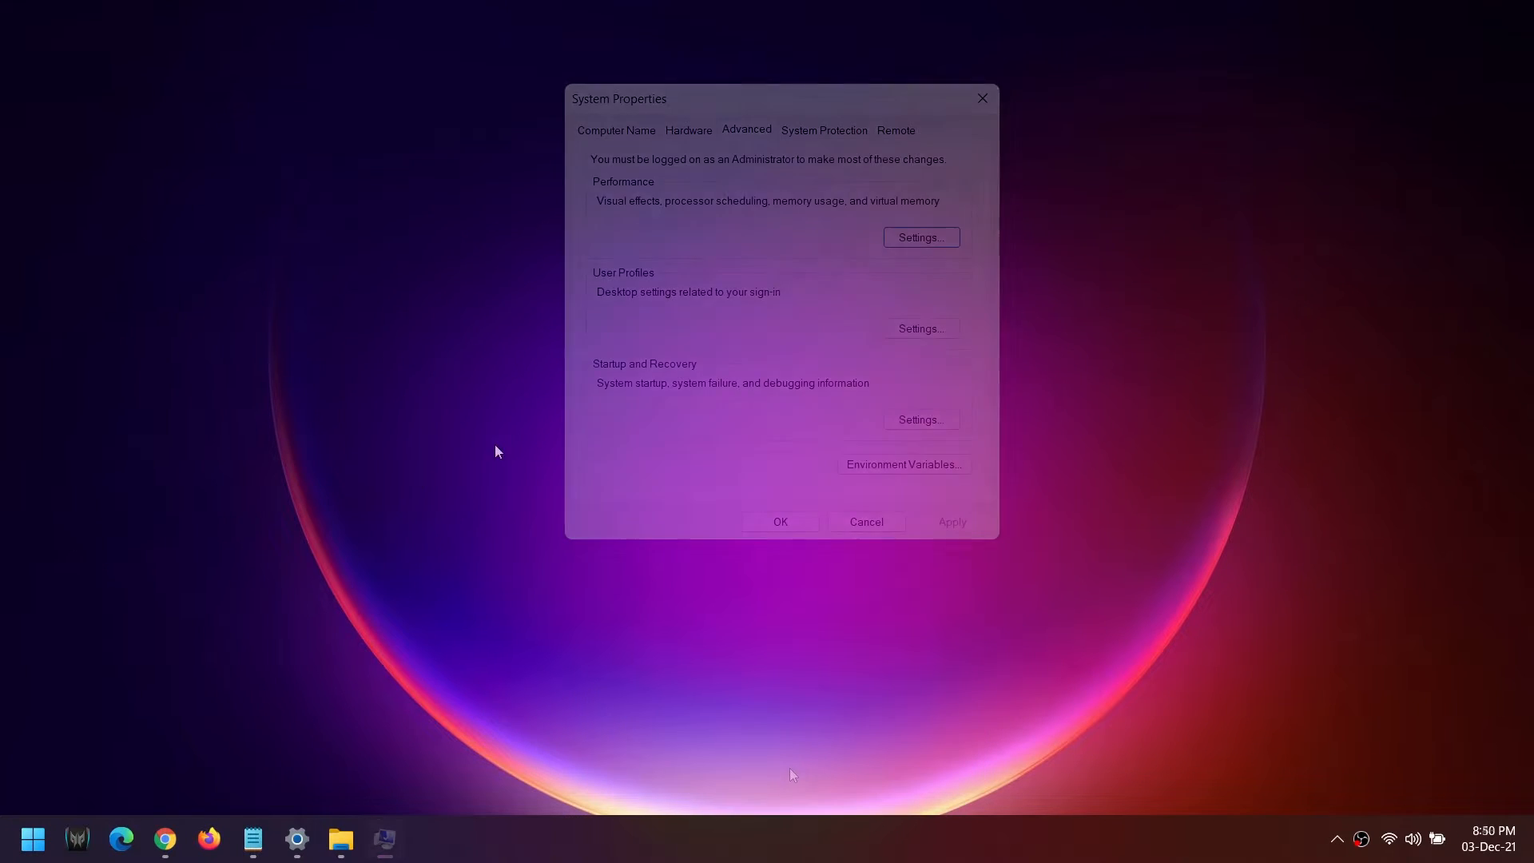
- Open the startup apps settings and turn off automatic startup for Bitdefender Vpn App
left_click(41, 845)
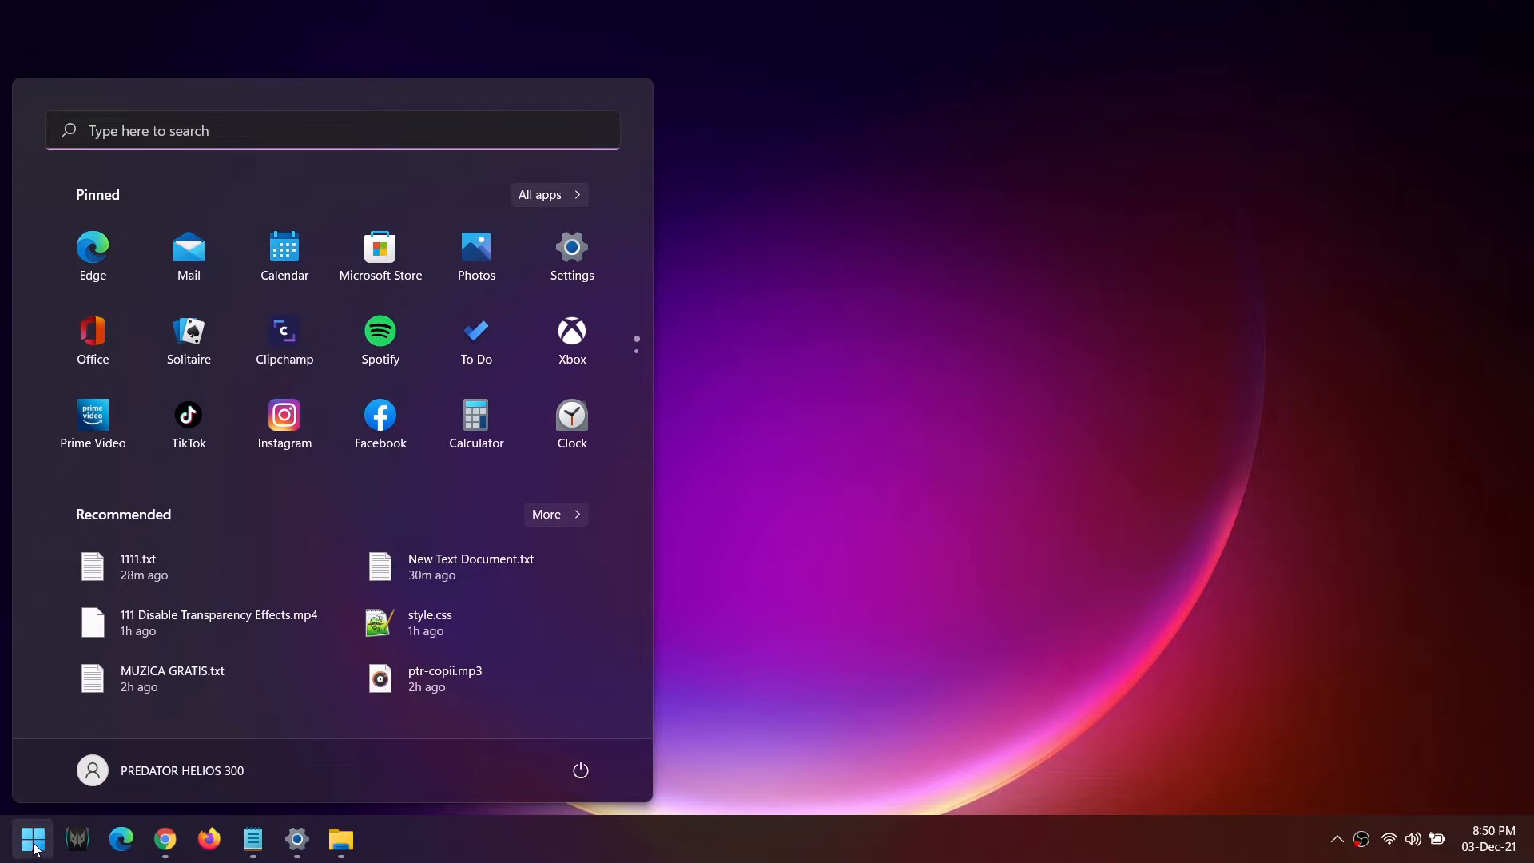
left_click(573, 249)
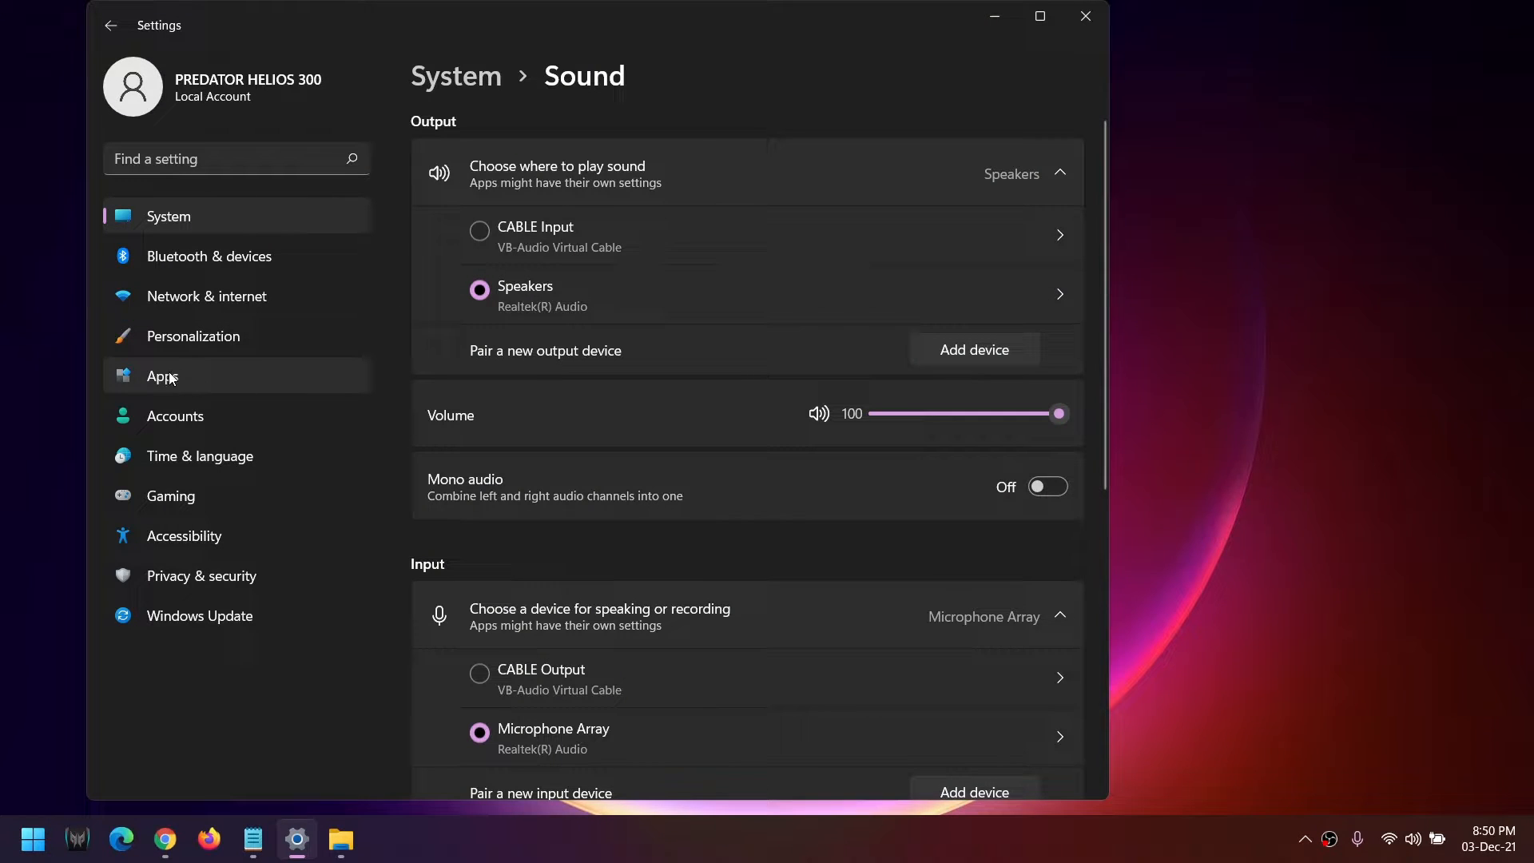
left_click(203, 376)
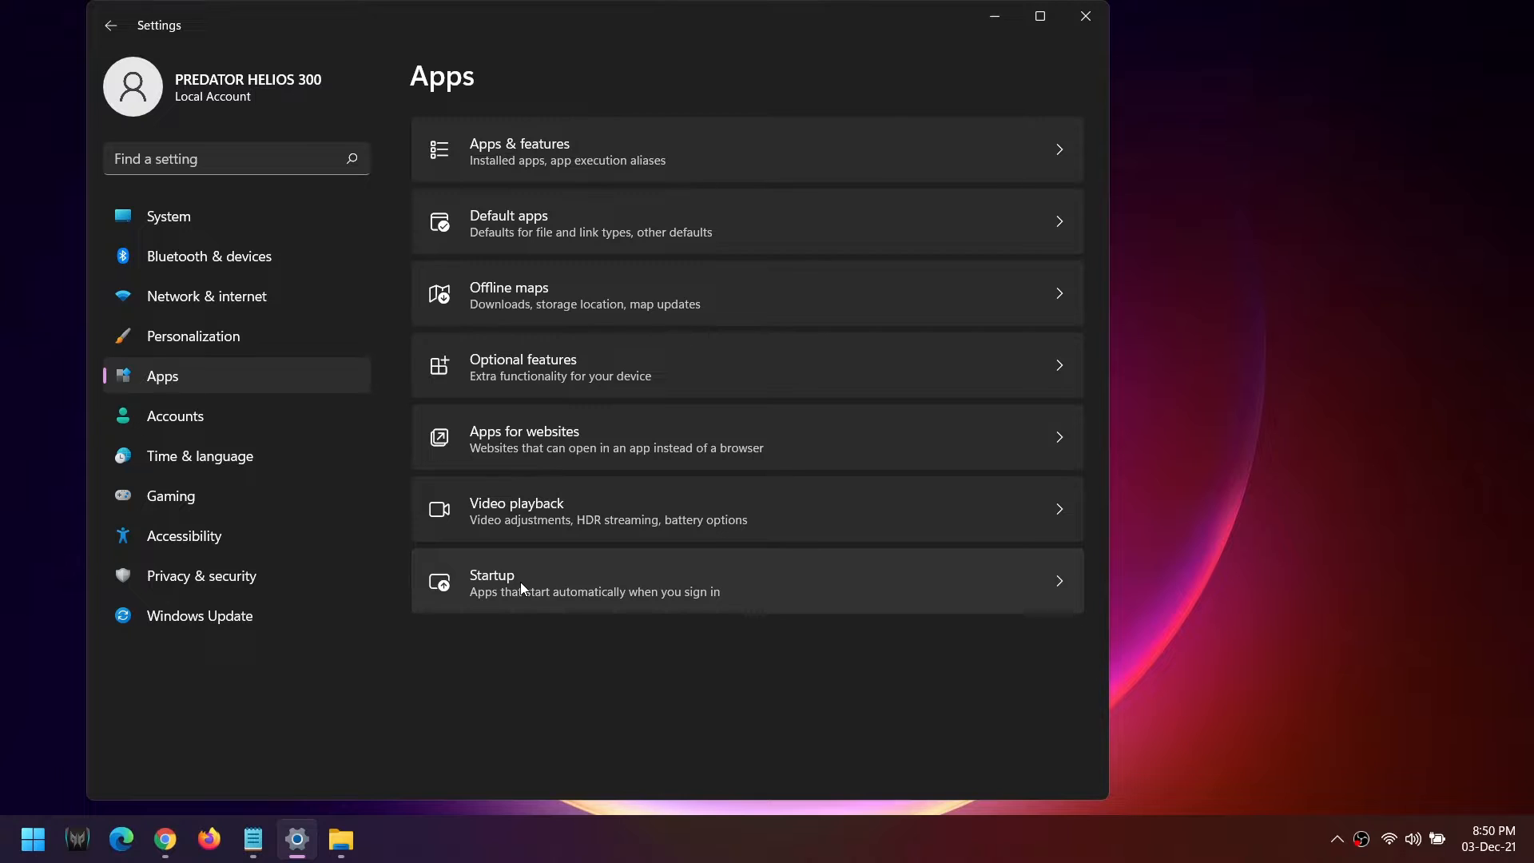
left_click(591, 581)
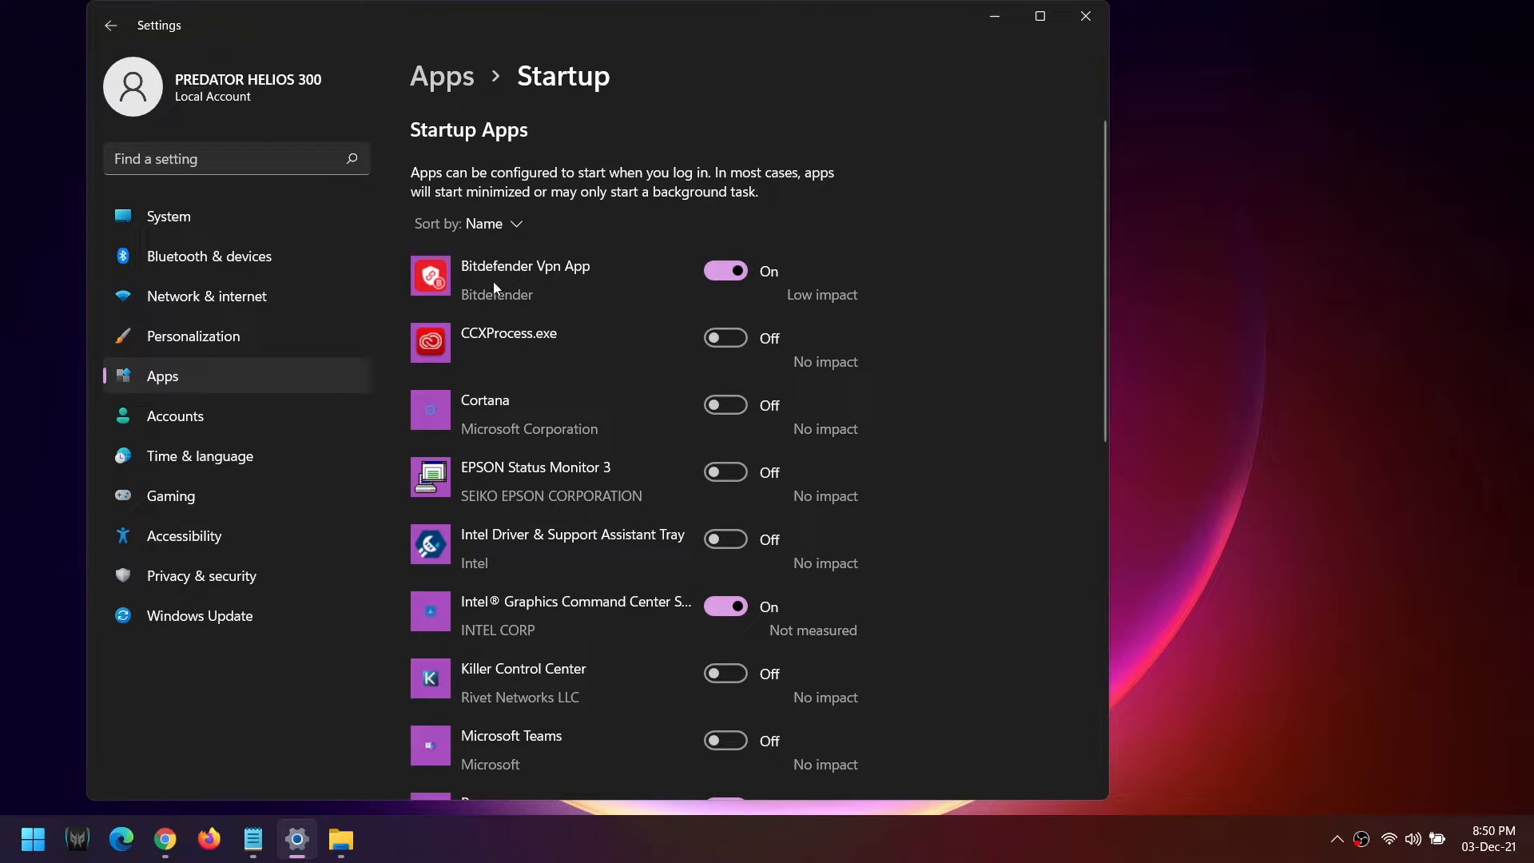
left_click(724, 271)
- Look through the whole startup apps list to check which apps start automatically and their impact
scroll(785, 482, "down", 3)
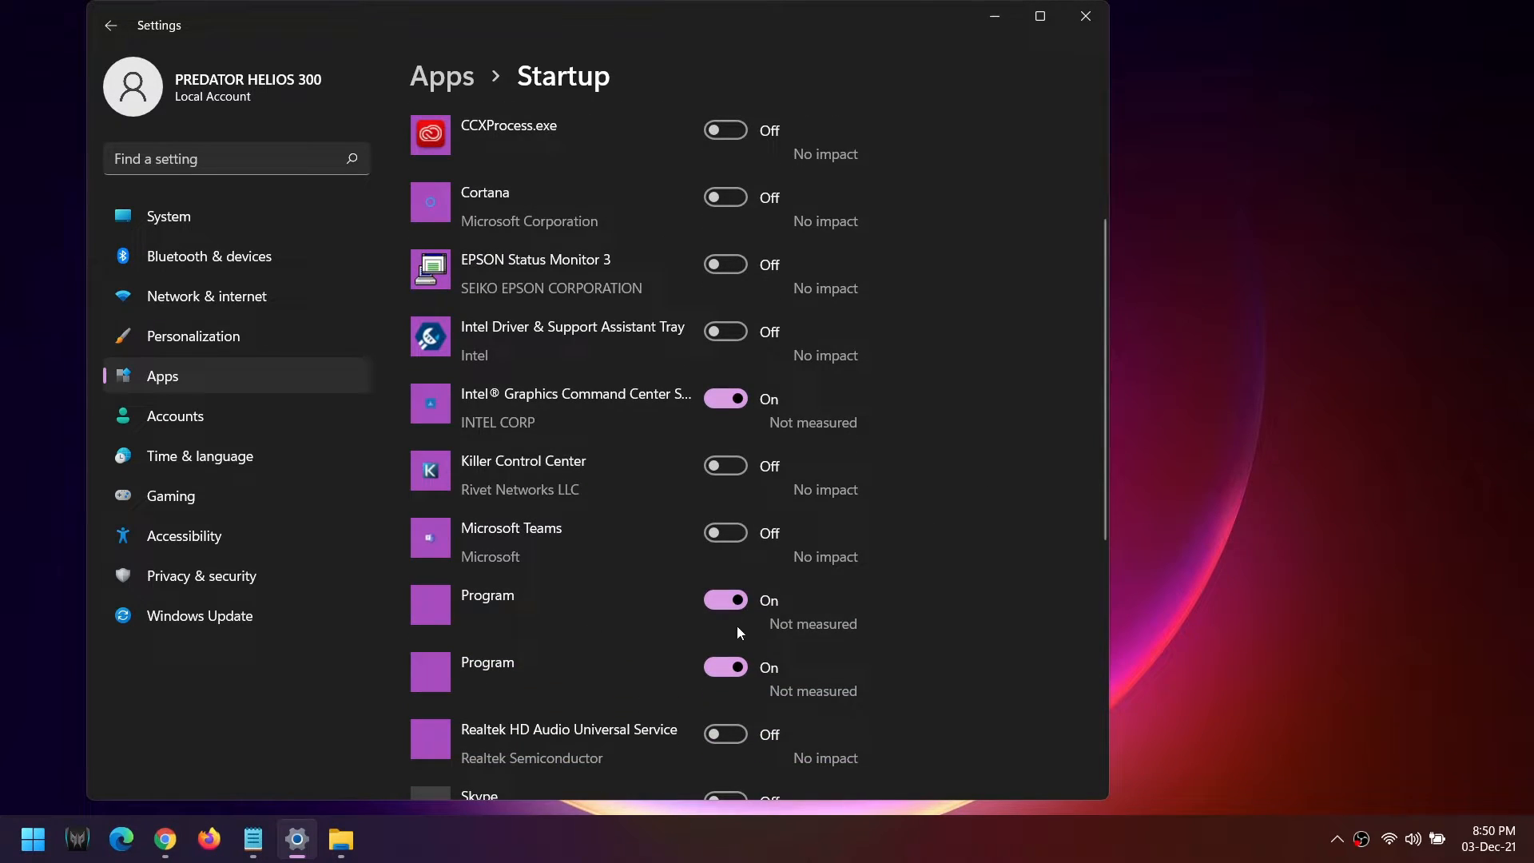
scroll(737, 631, "down", 3)
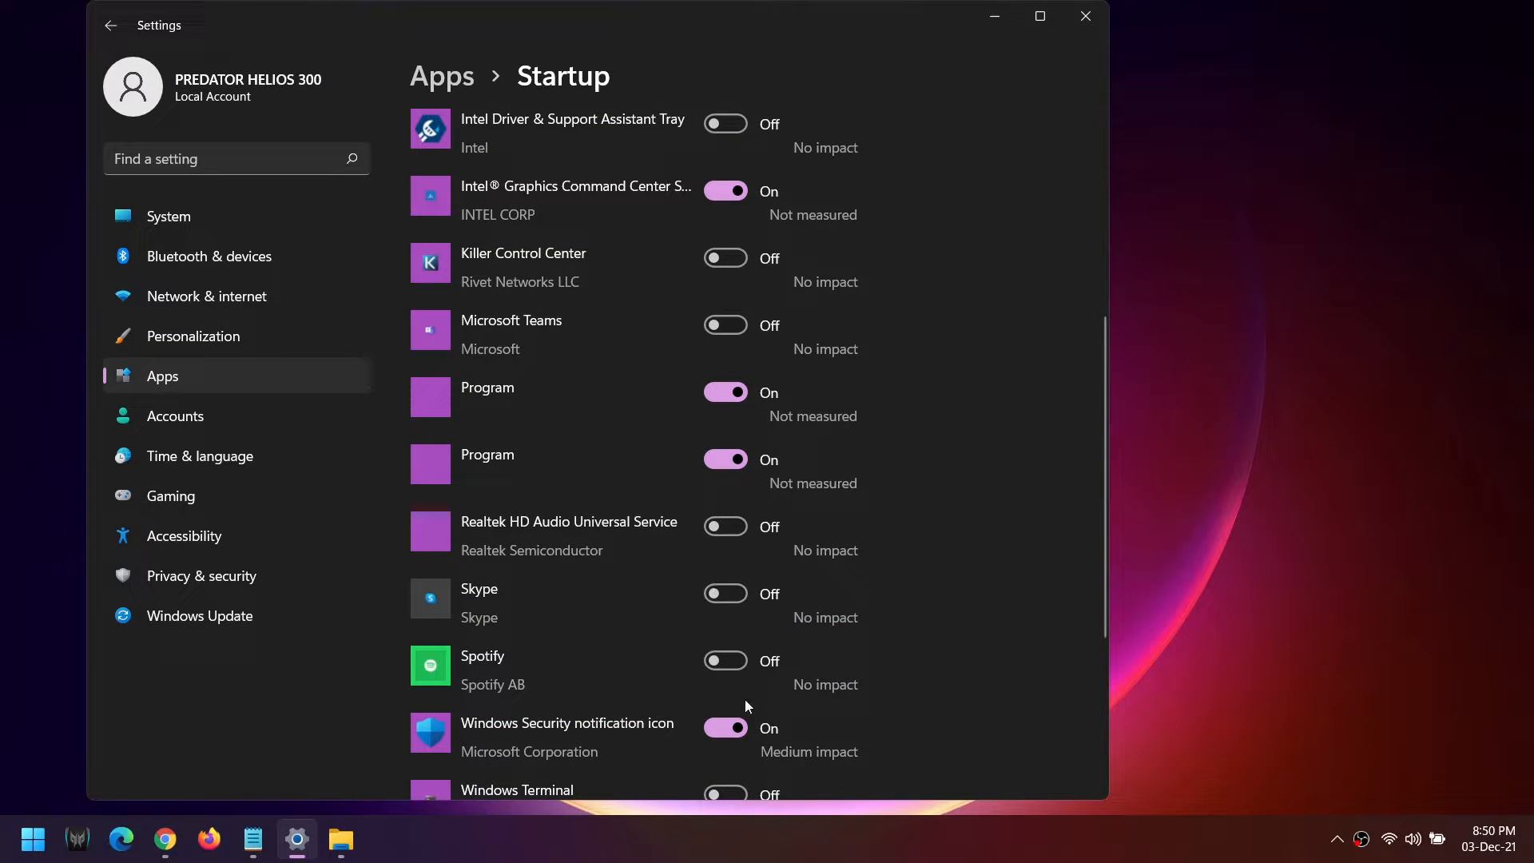
scroll(747, 705, "down", 4)
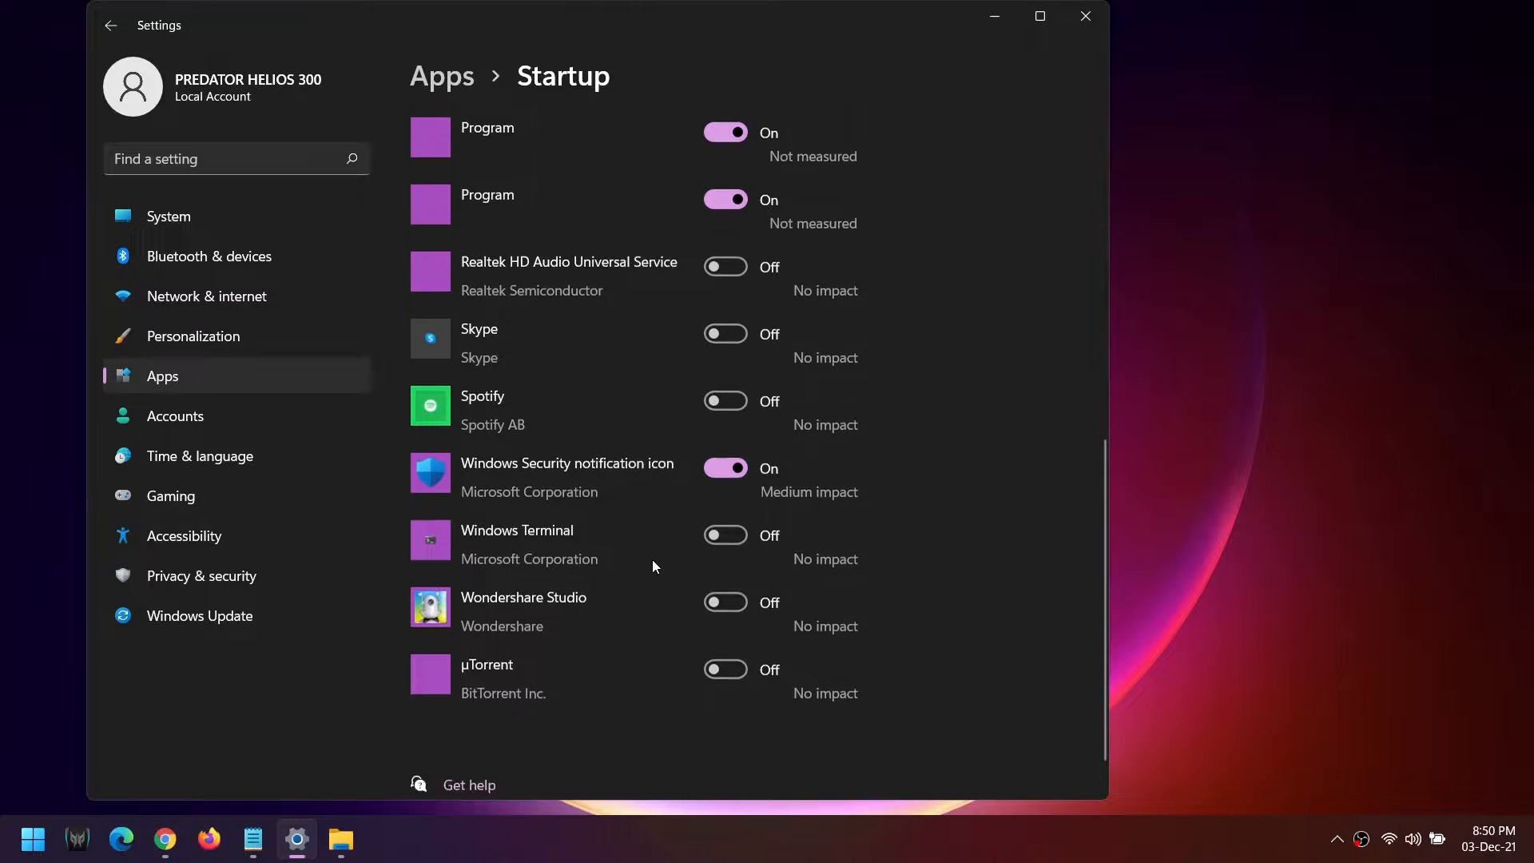
scroll(653, 566, "down", 1)
scroll(674, 512, "up", 6)
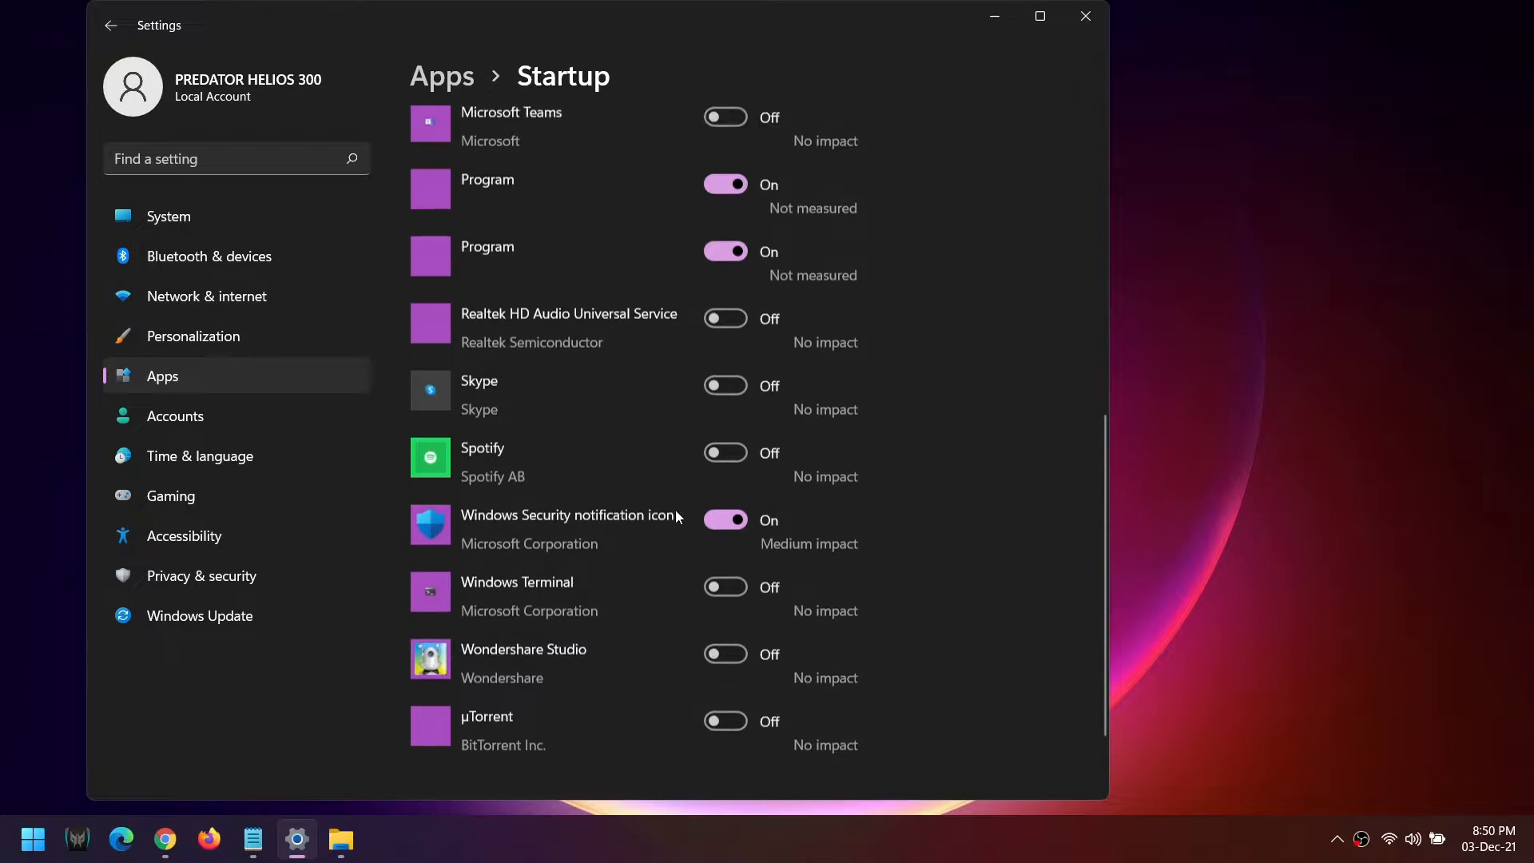
scroll(668, 488, "down", 3)
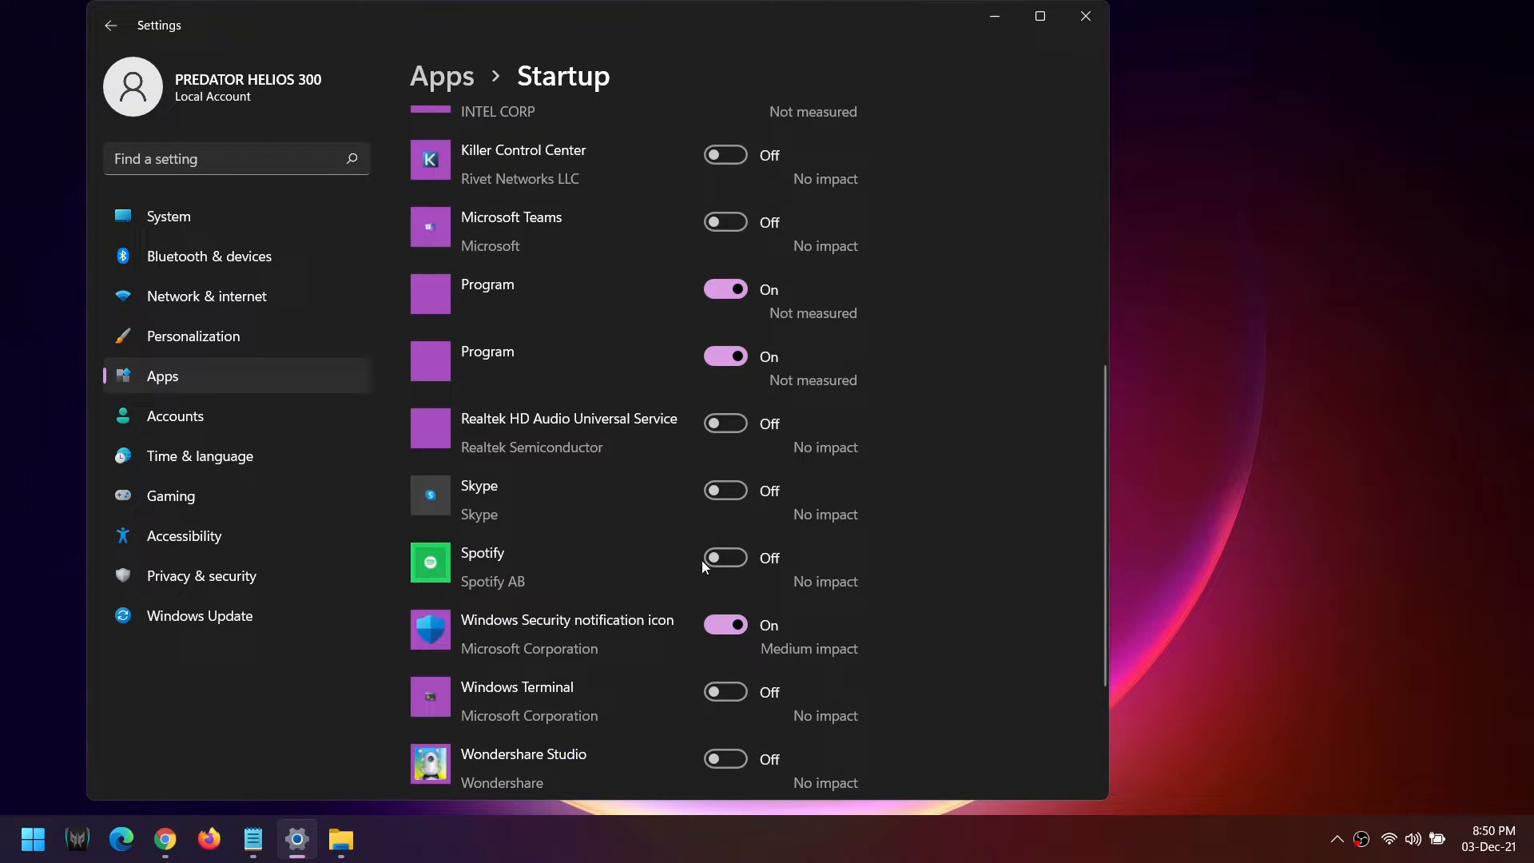
scroll(688, 543, "up", 6)
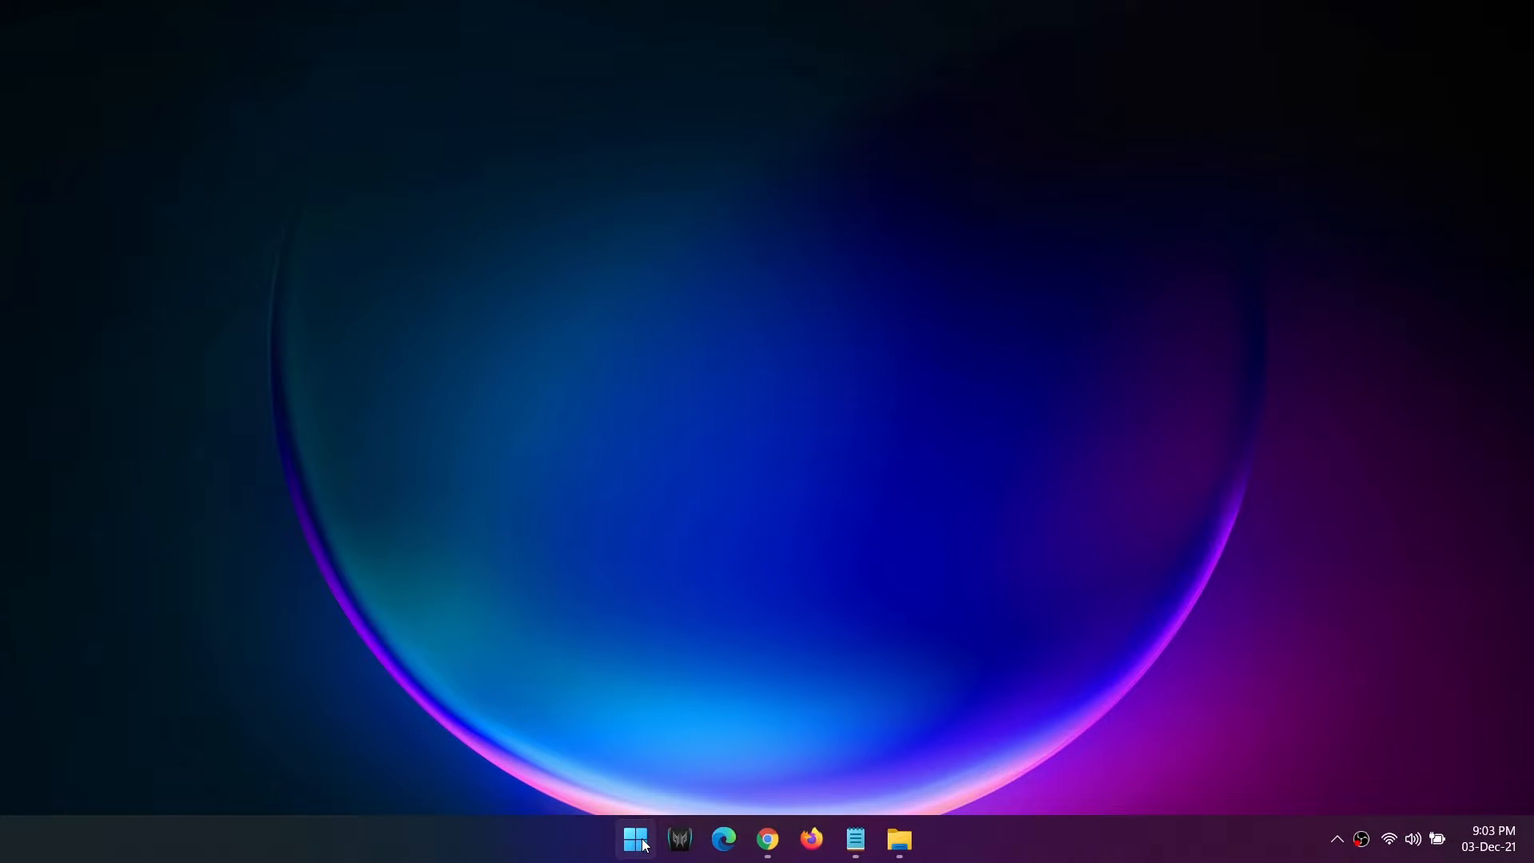
- Open the advanced options of 3D Viewer from the installed apps list in Settings
left_click(644, 833)
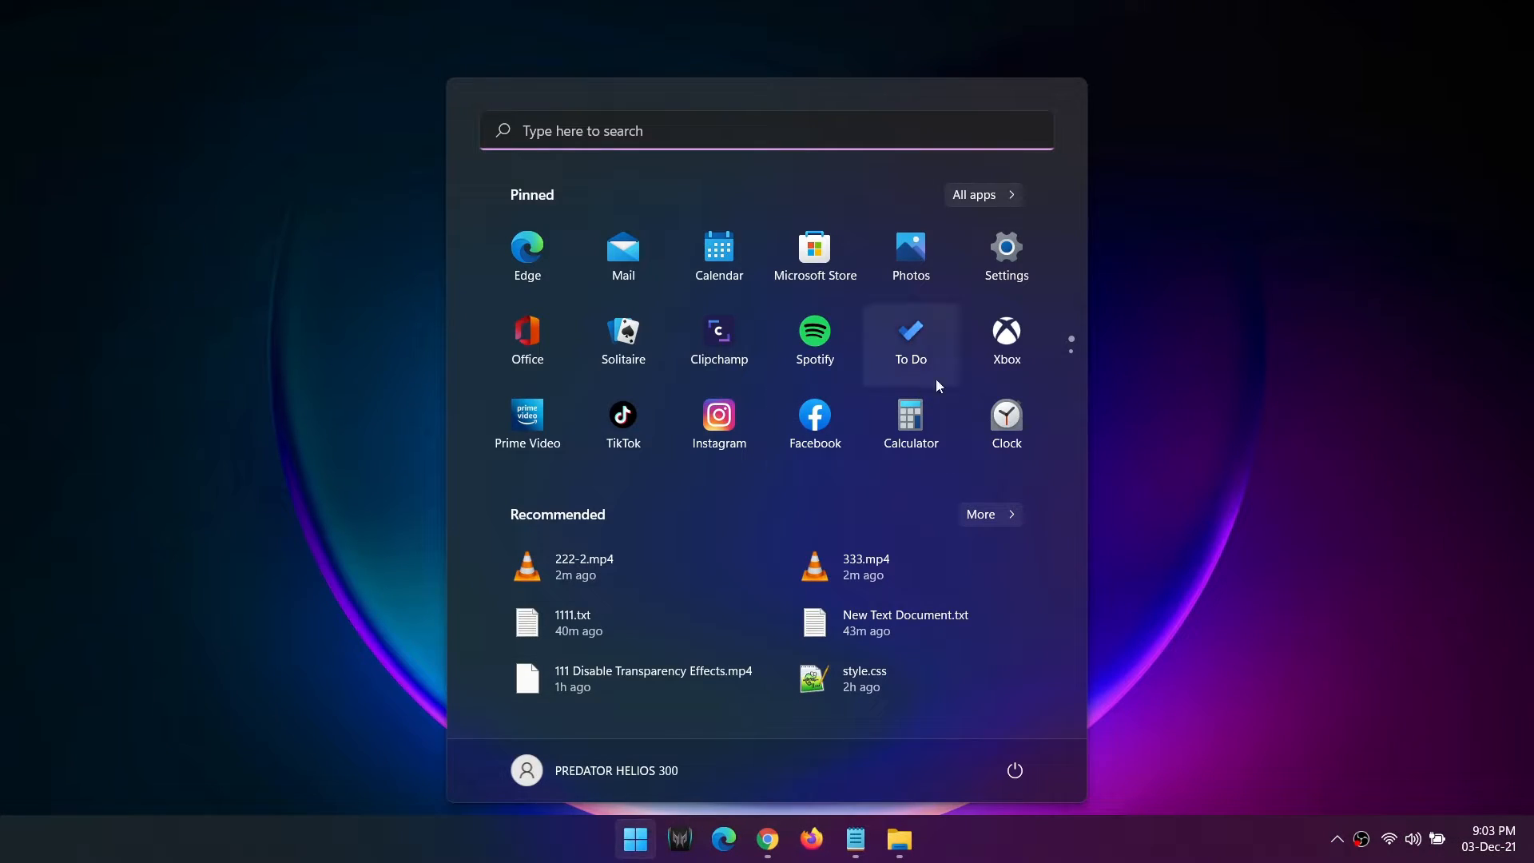
left_click(1004, 261)
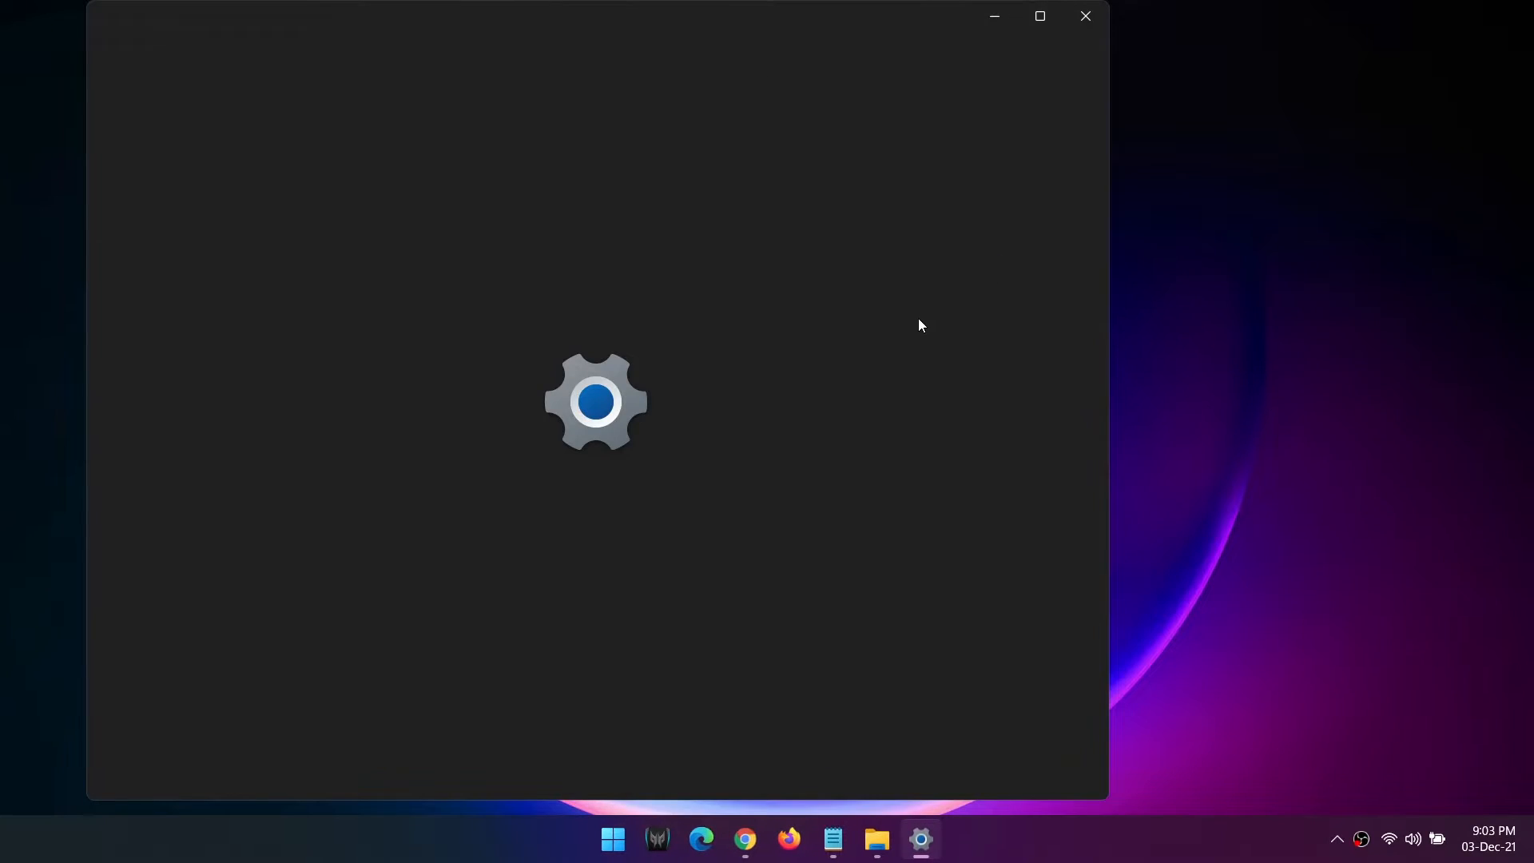
left_click(172, 382)
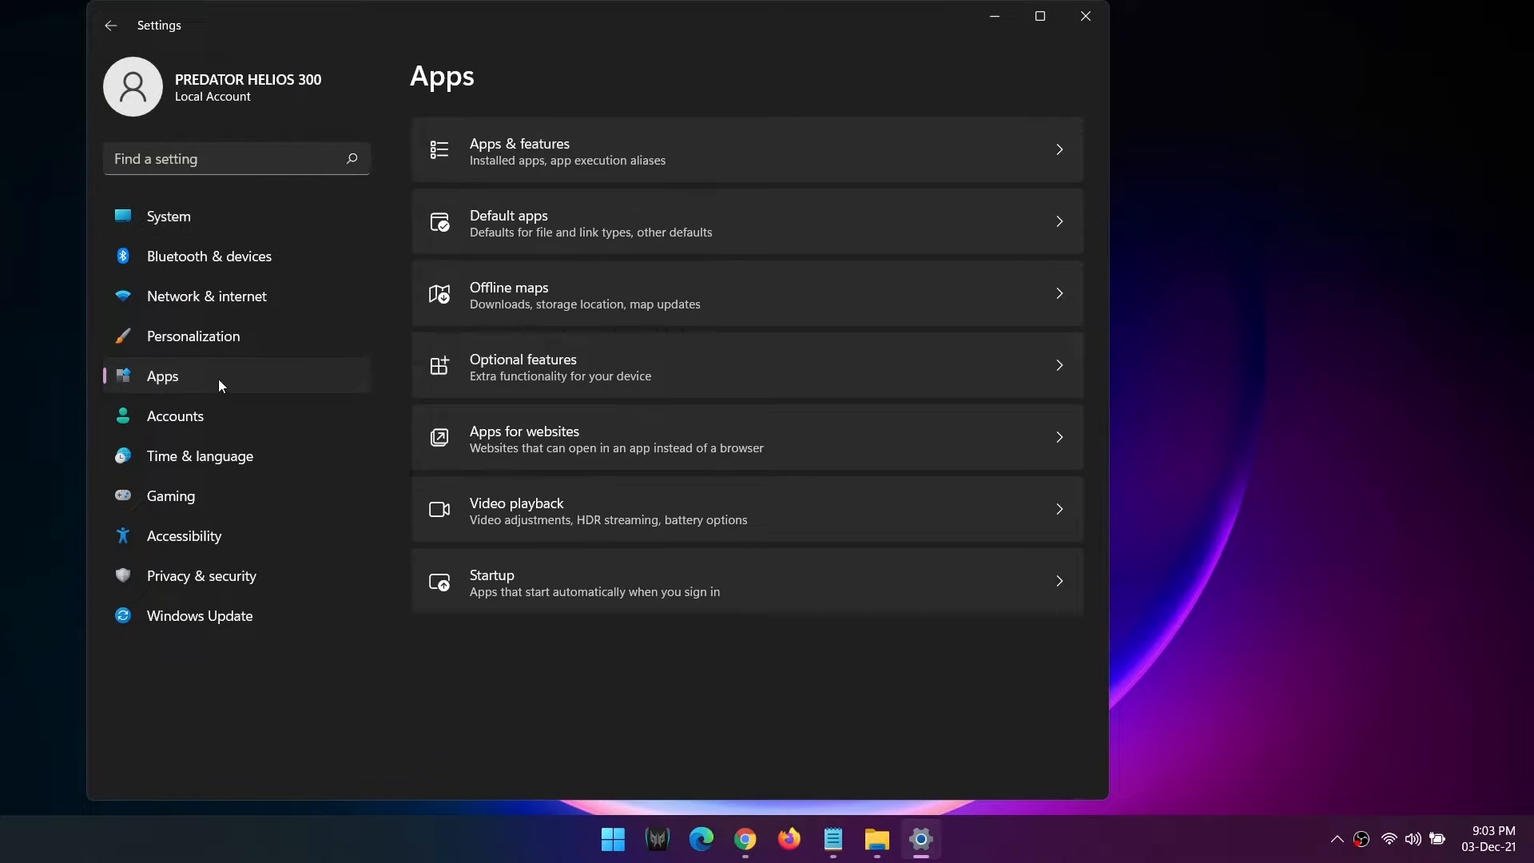
left_click(625, 150)
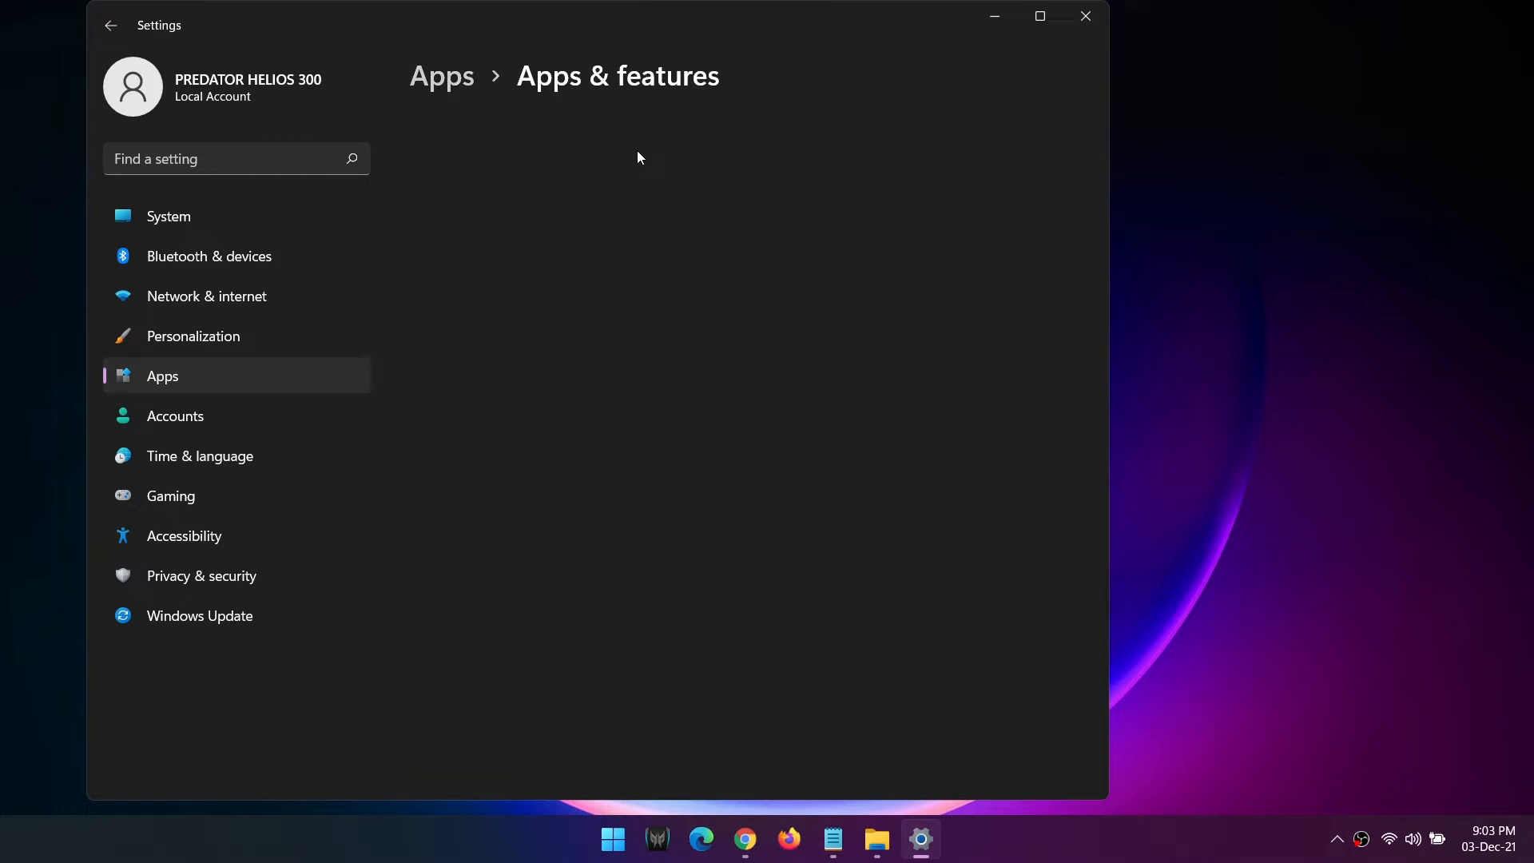
scroll(946, 445, "down", 3)
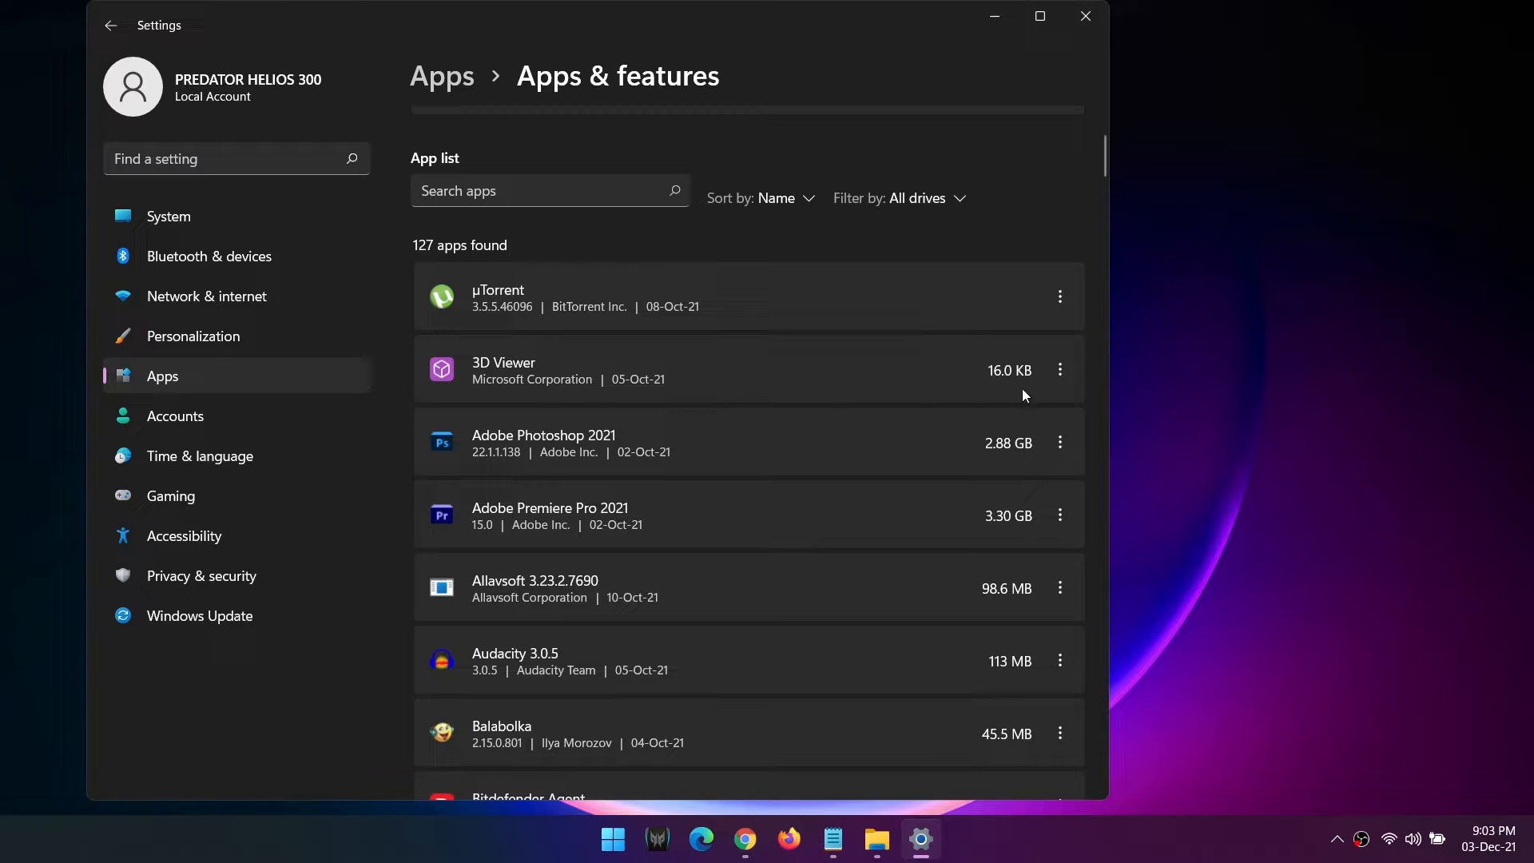
left_click(1059, 370)
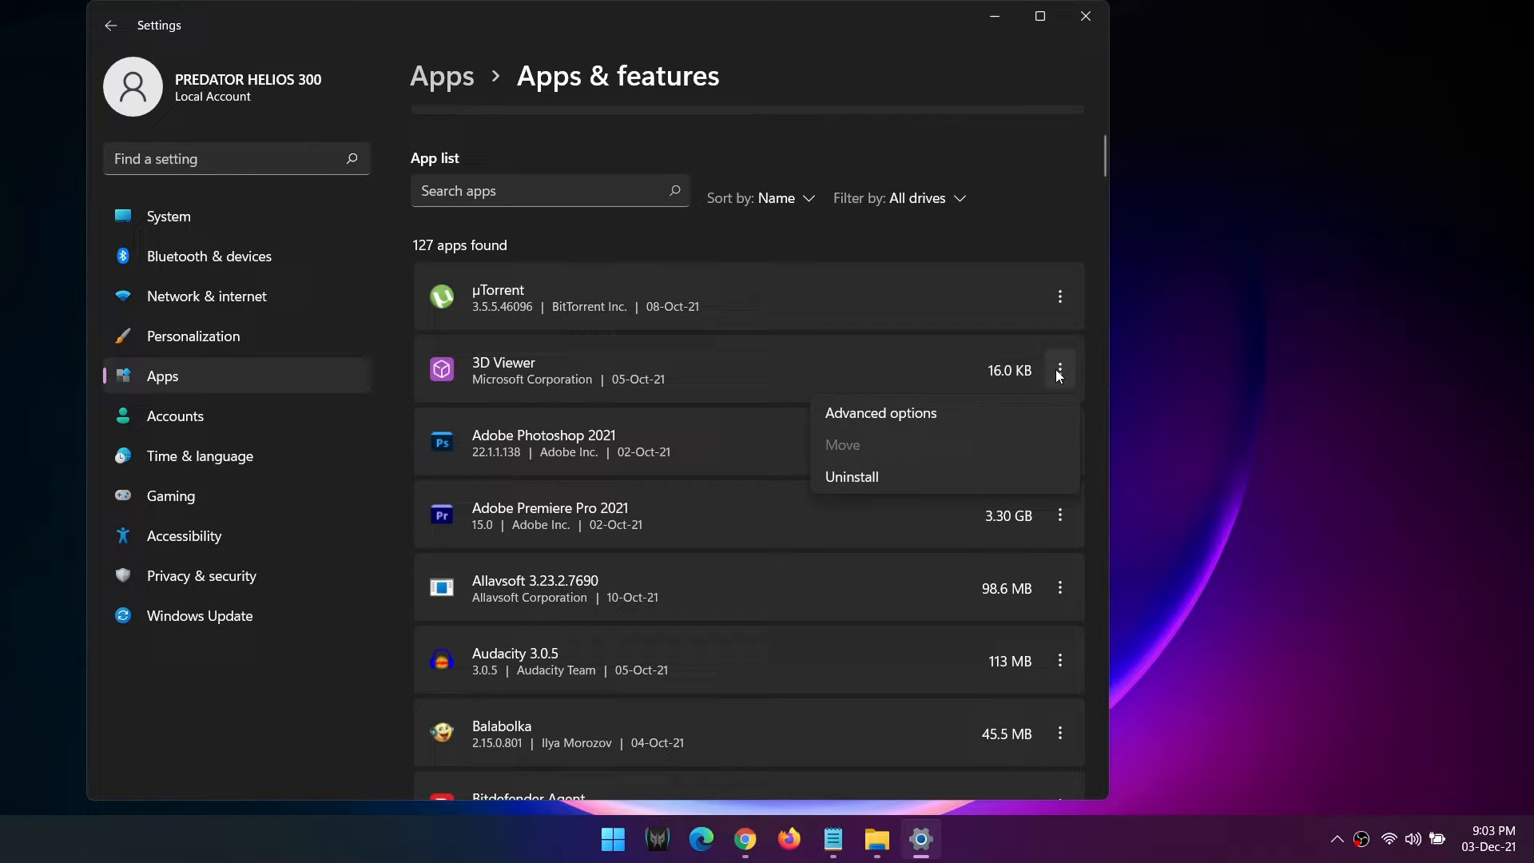
left_click(927, 414)
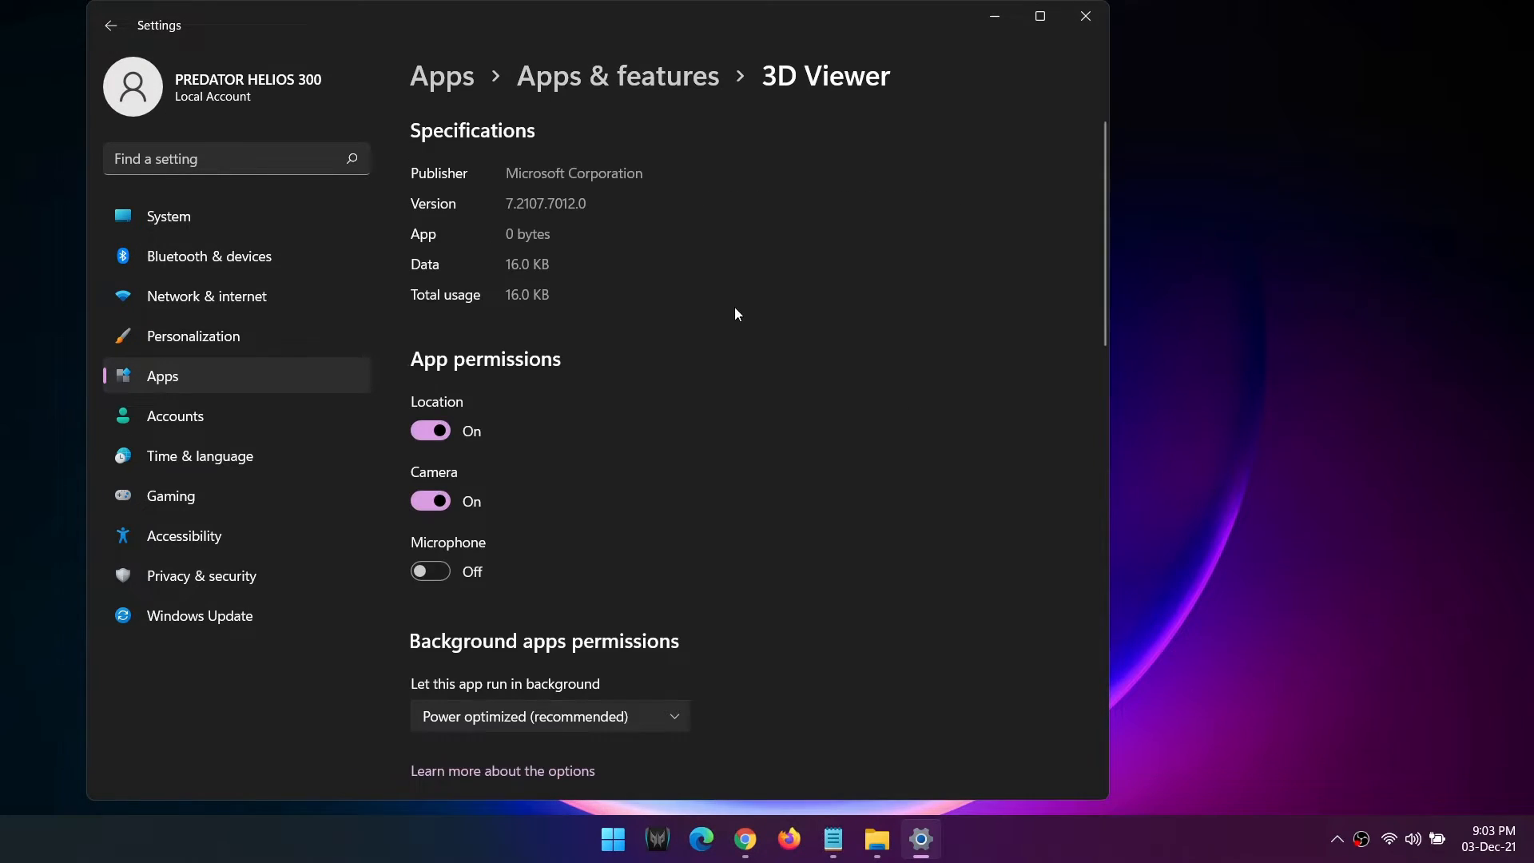
- Set 3D Viewer's background apps permission to Never
scroll(628, 612, "down", 3)
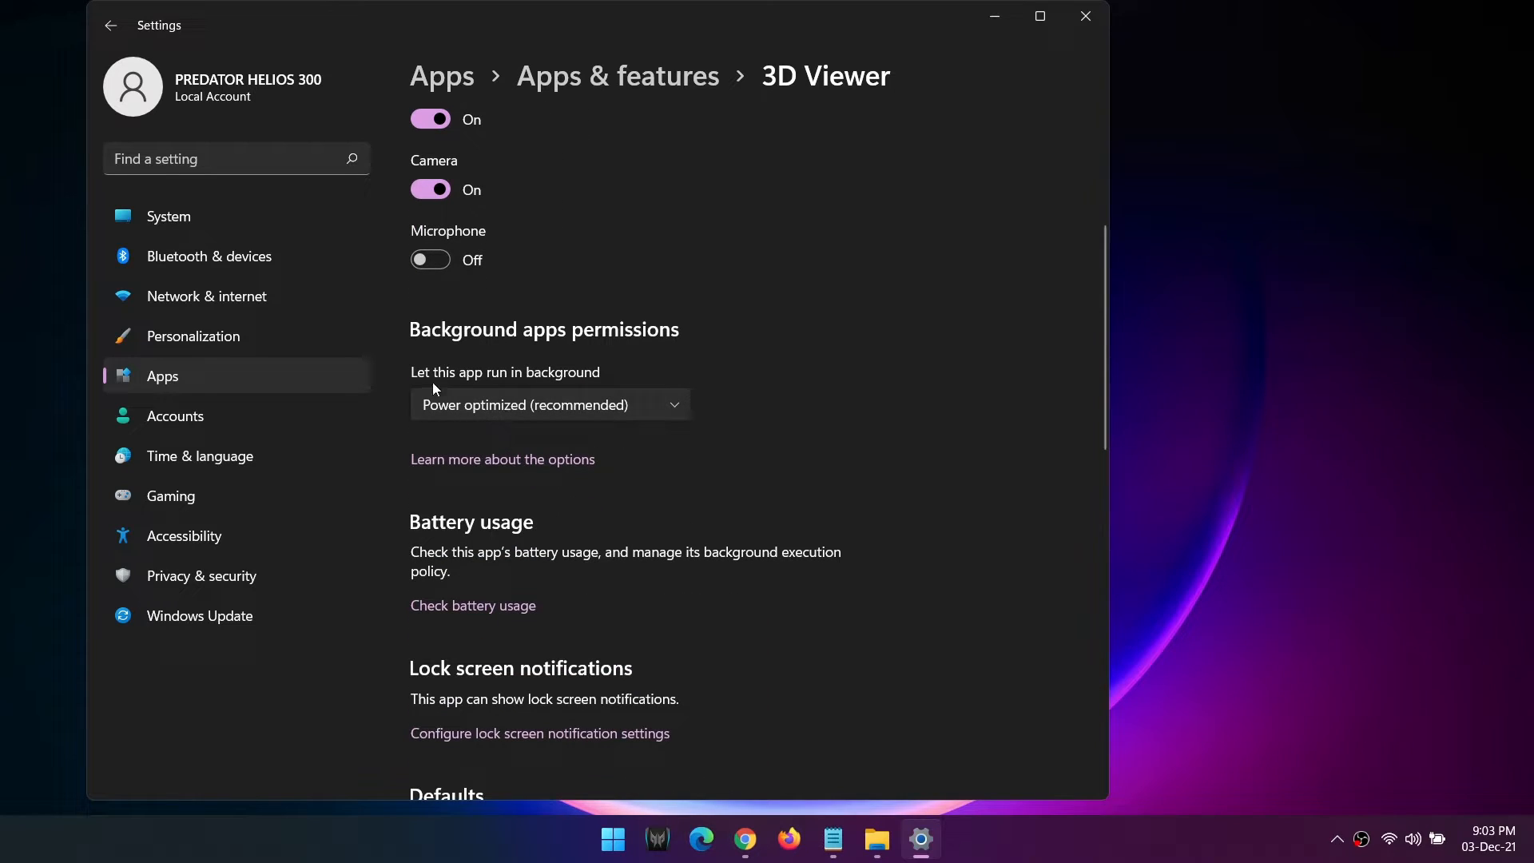
left_click(583, 405)
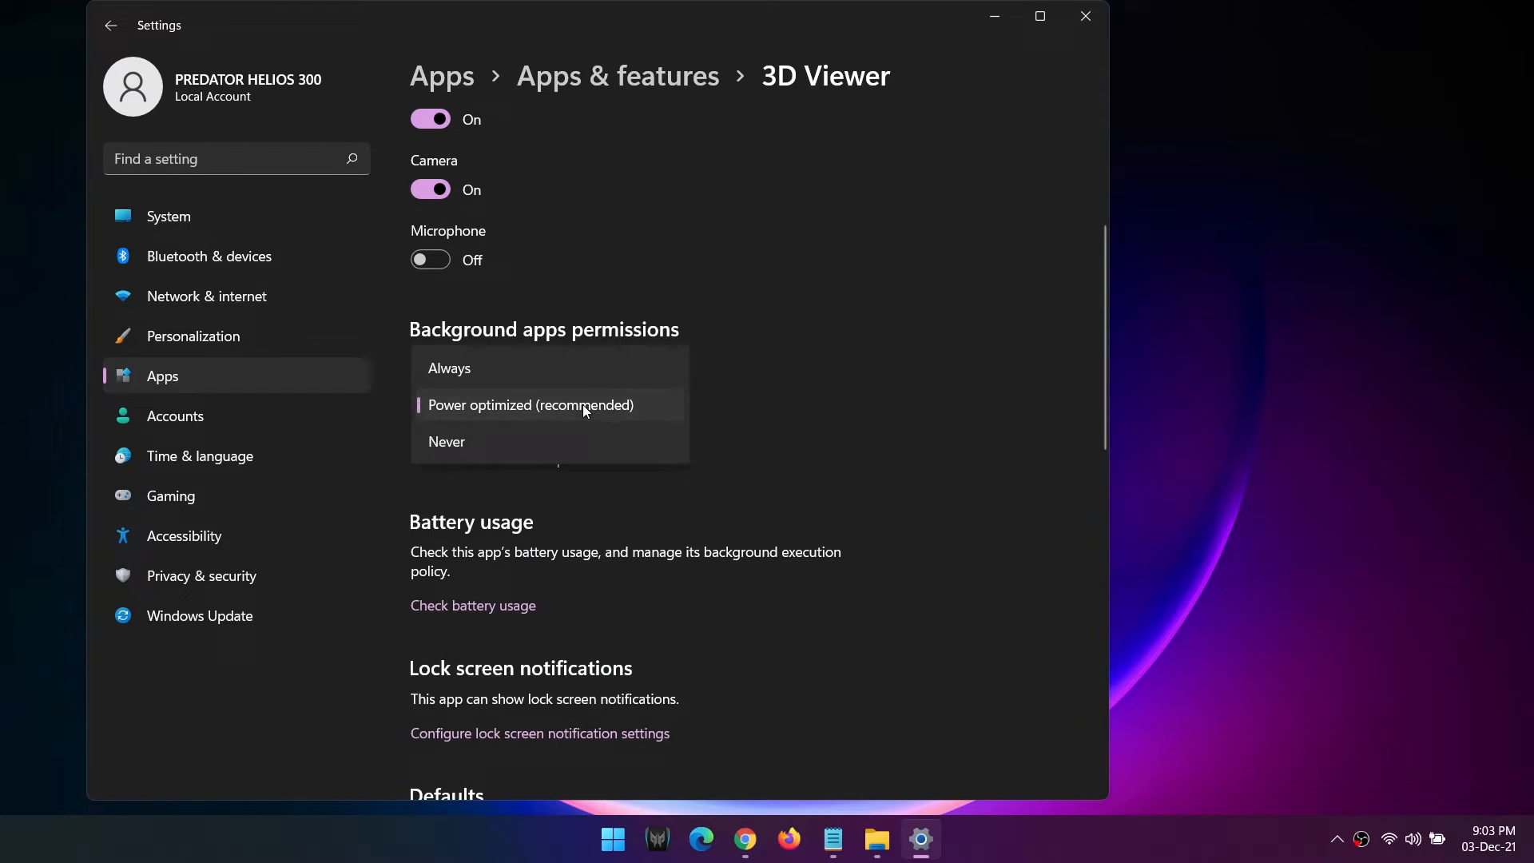
left_click(471, 443)
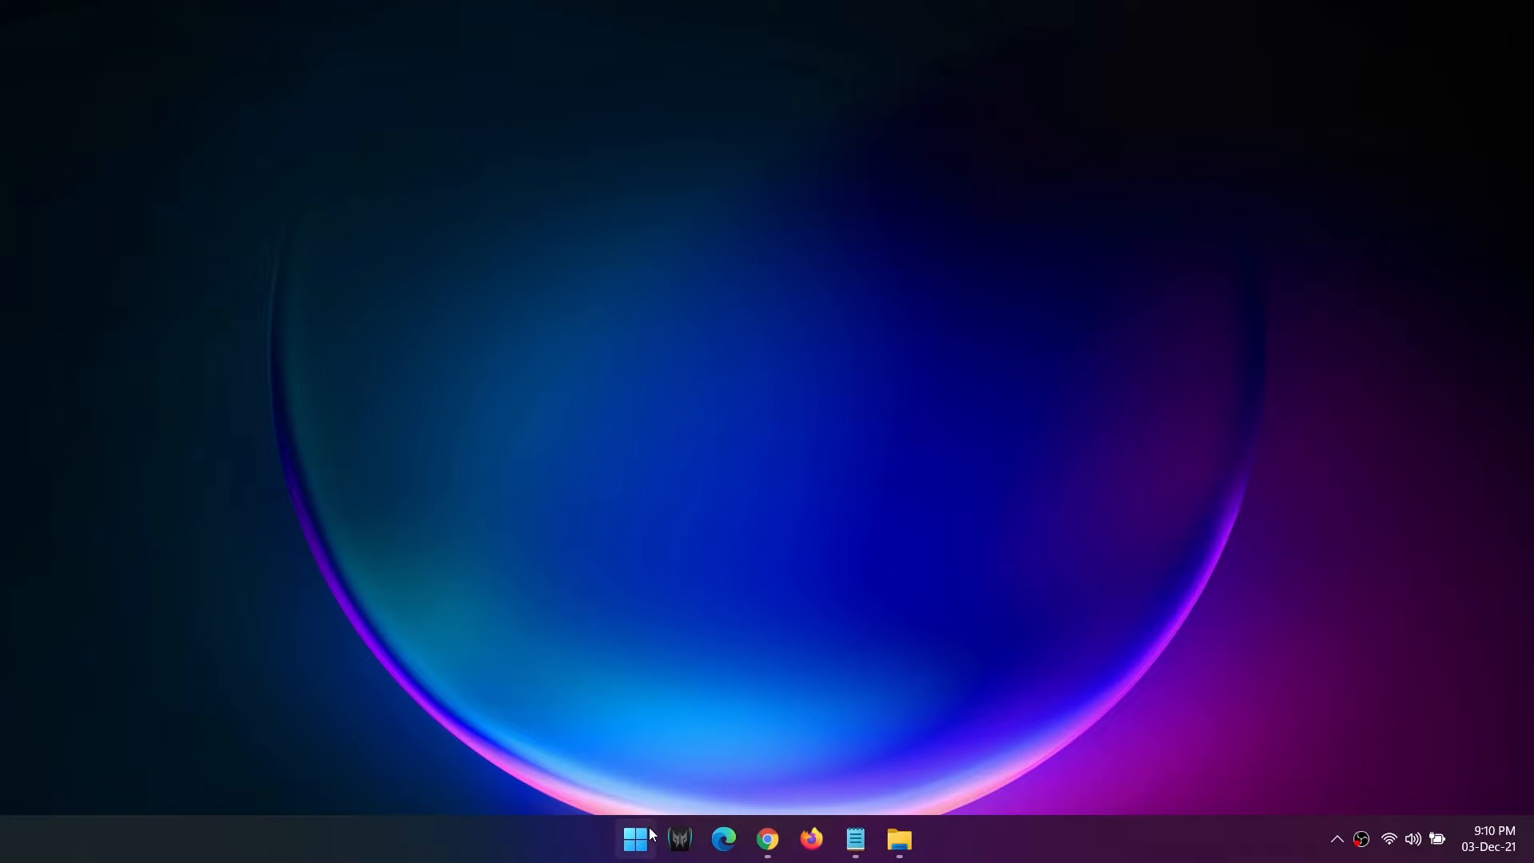
- Search Windows for "power plan" and open the "Choose a power plan" settings
left_click(649, 833)
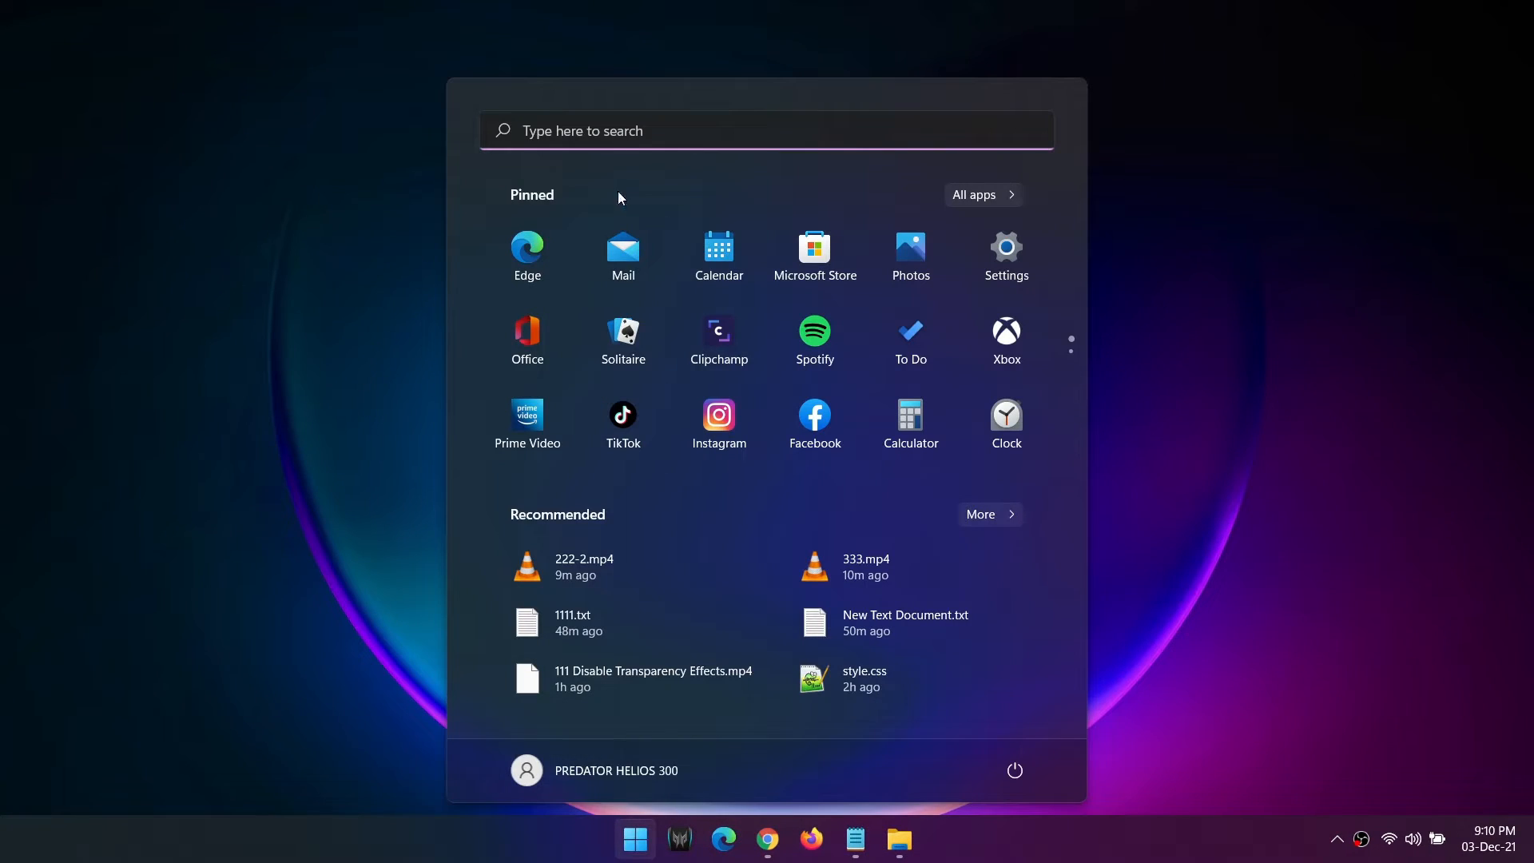
left_click(625, 138)
type("power ")
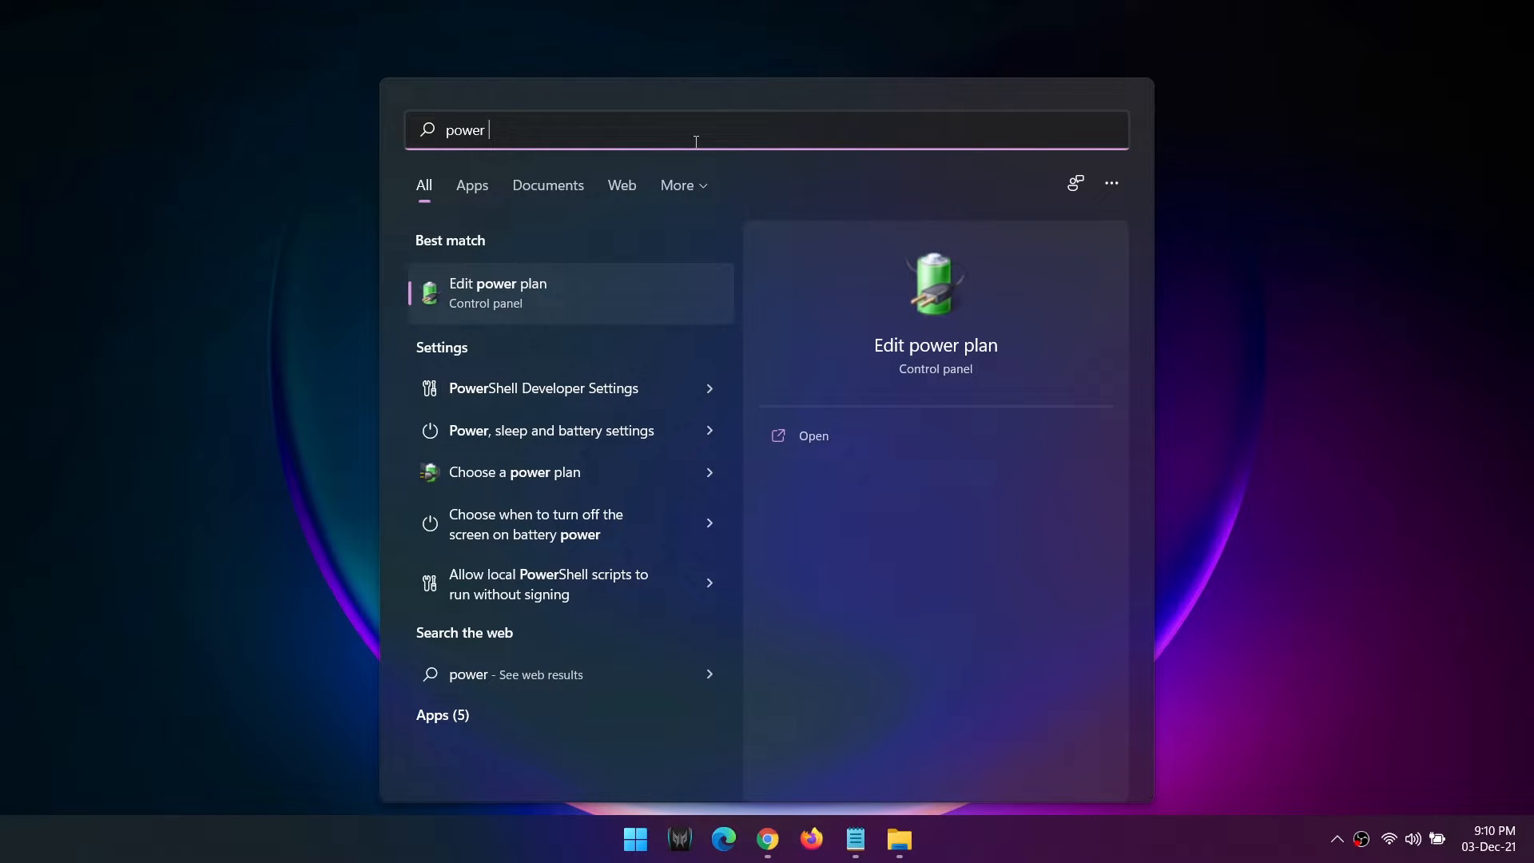
type("plan")
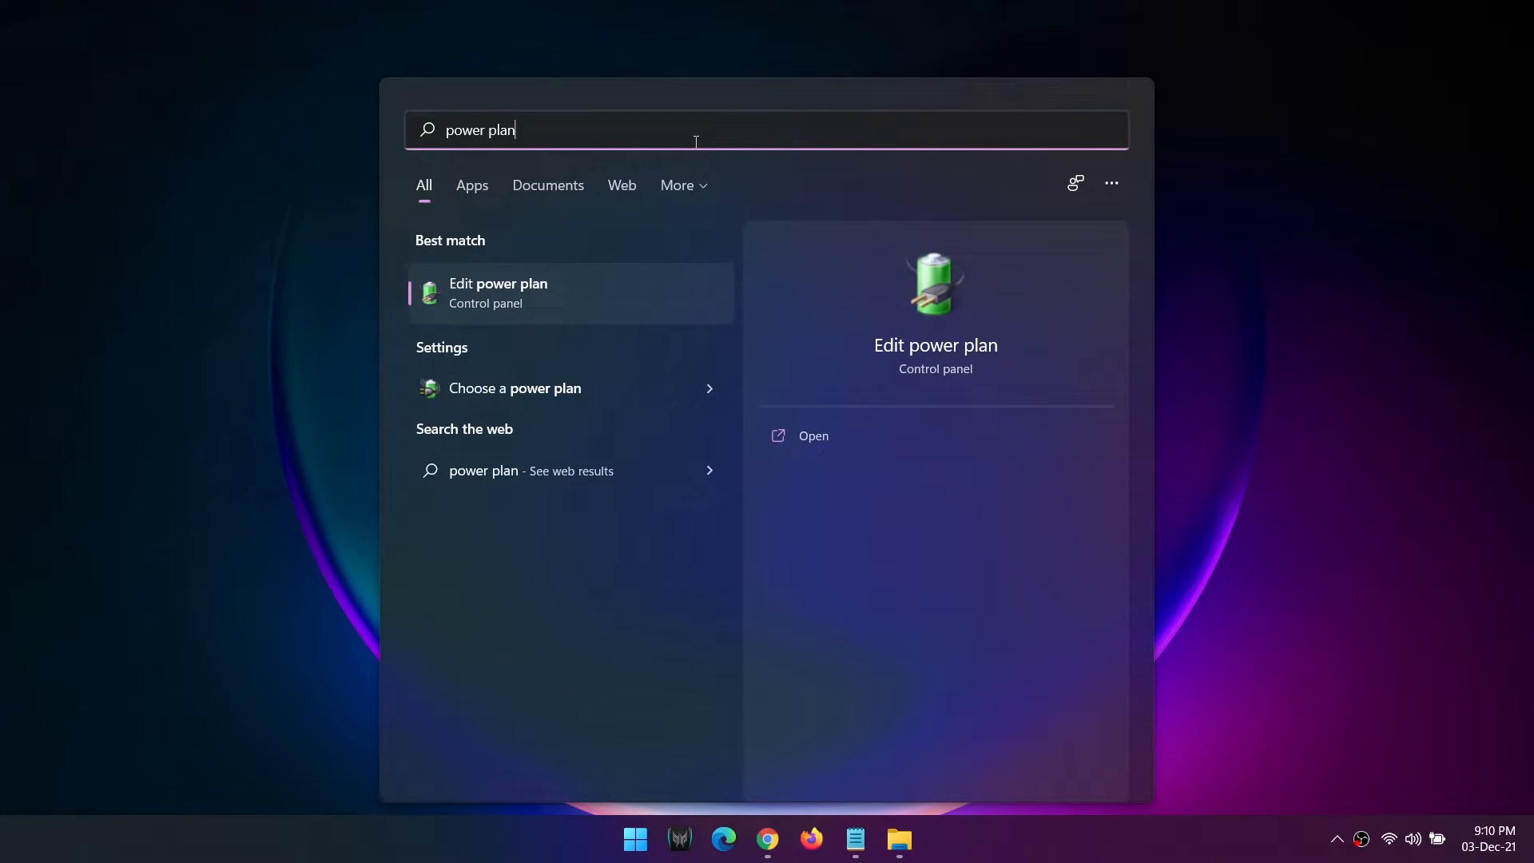
left_click(553, 387)
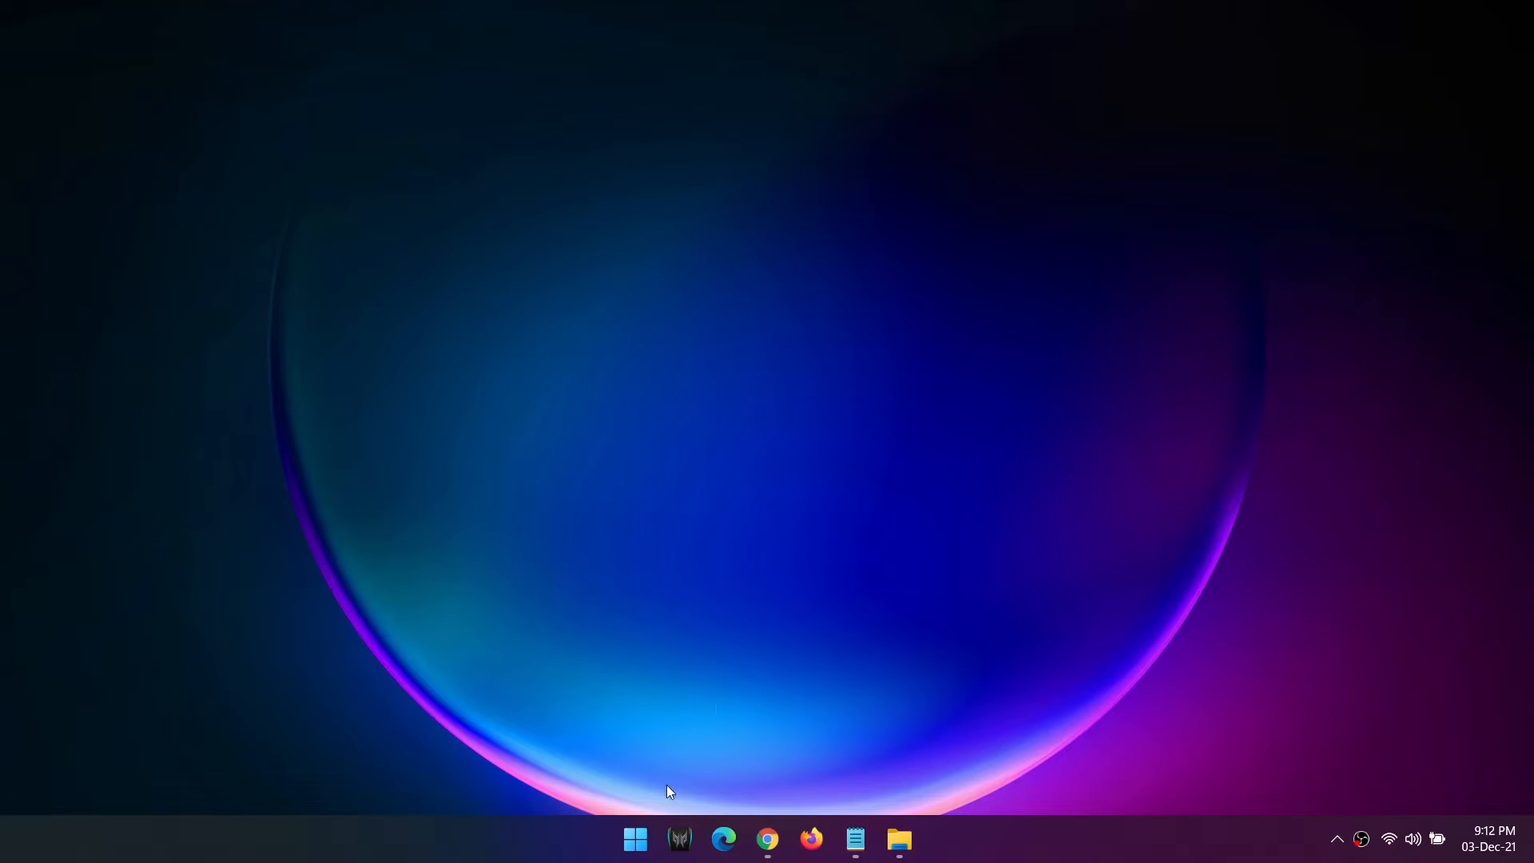
- Remove the selected temporary files in the system storage settings, including Windows Update Cleanup and Temporary Windows installation files, and confirm the deletion
key("super+i")
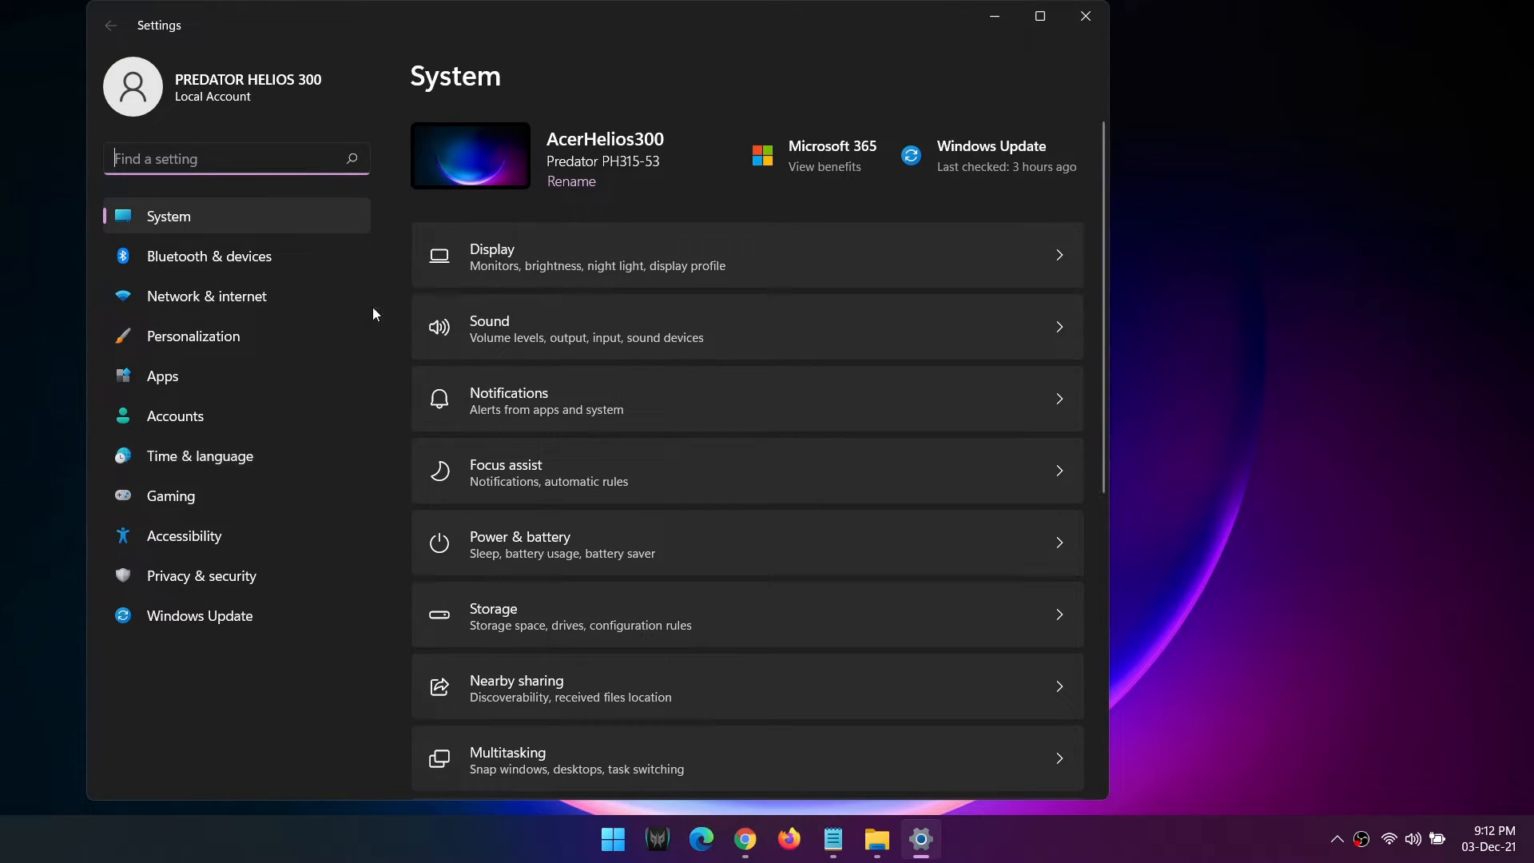
left_click(208, 217)
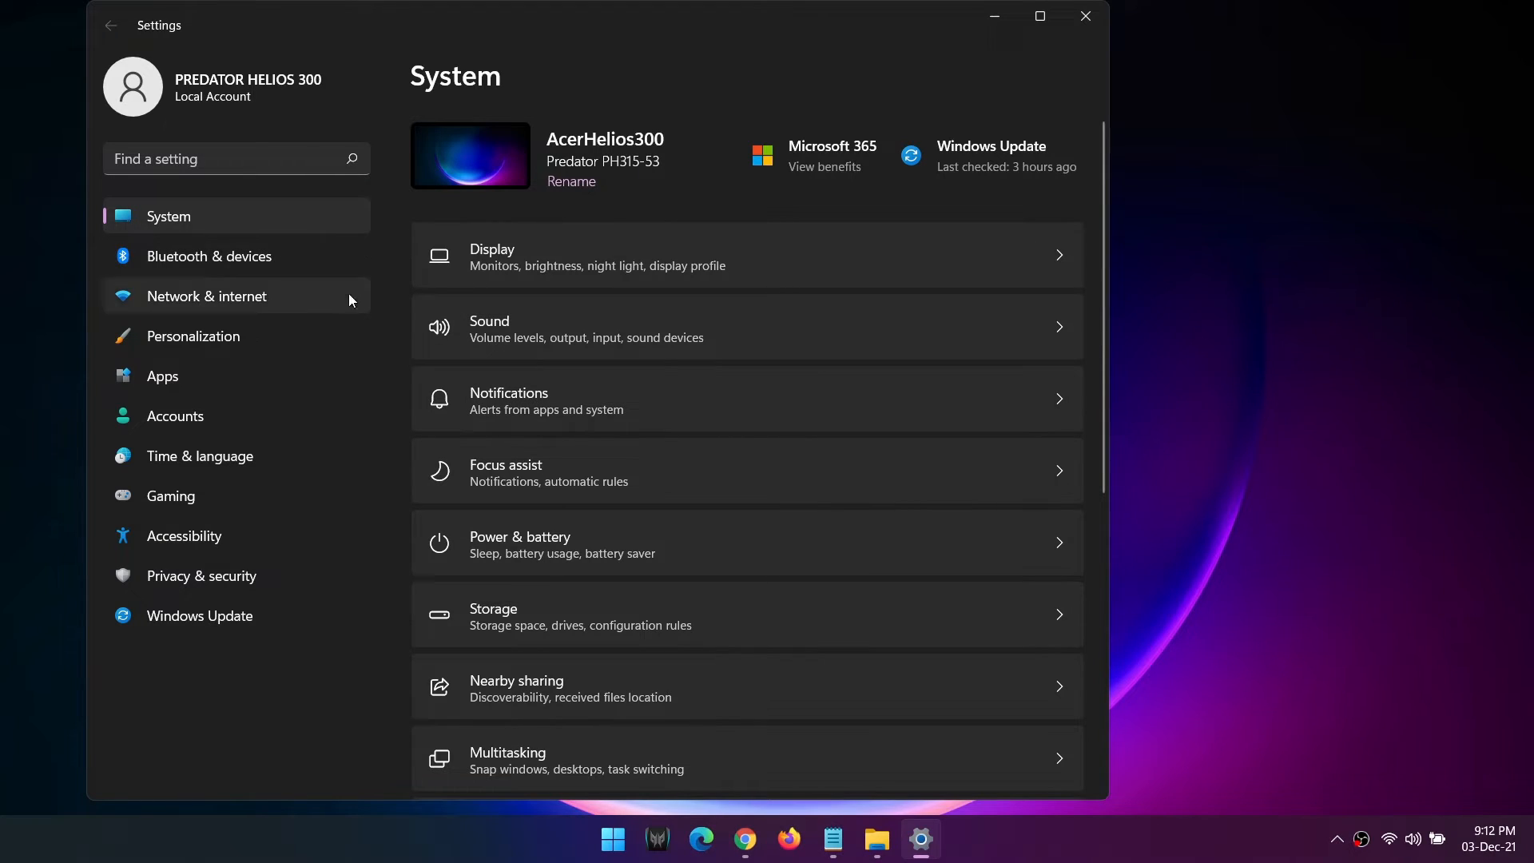
left_click(547, 615)
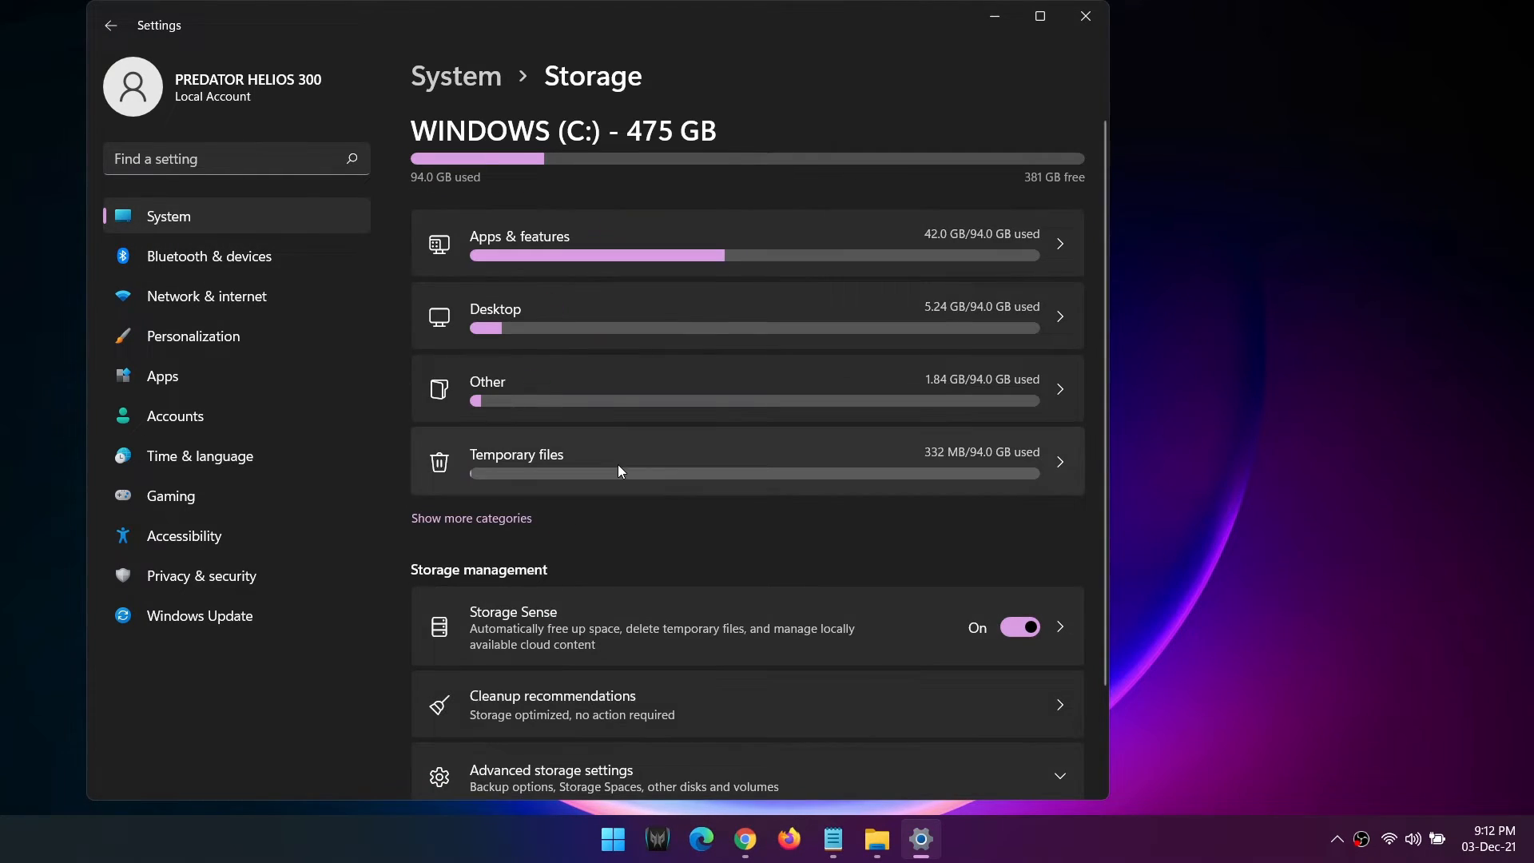
left_click(635, 462)
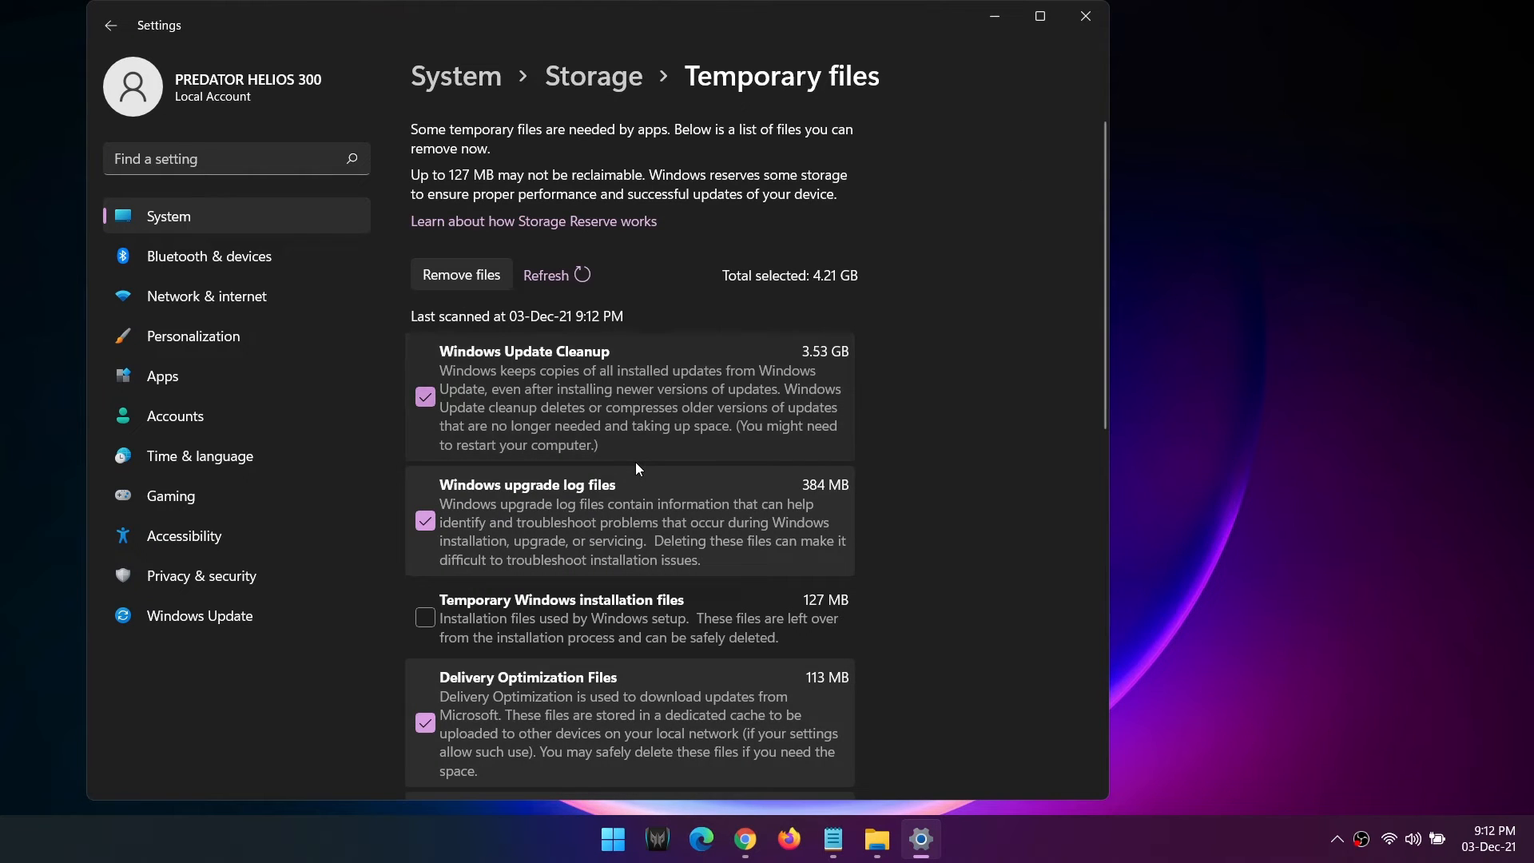
left_click(469, 271)
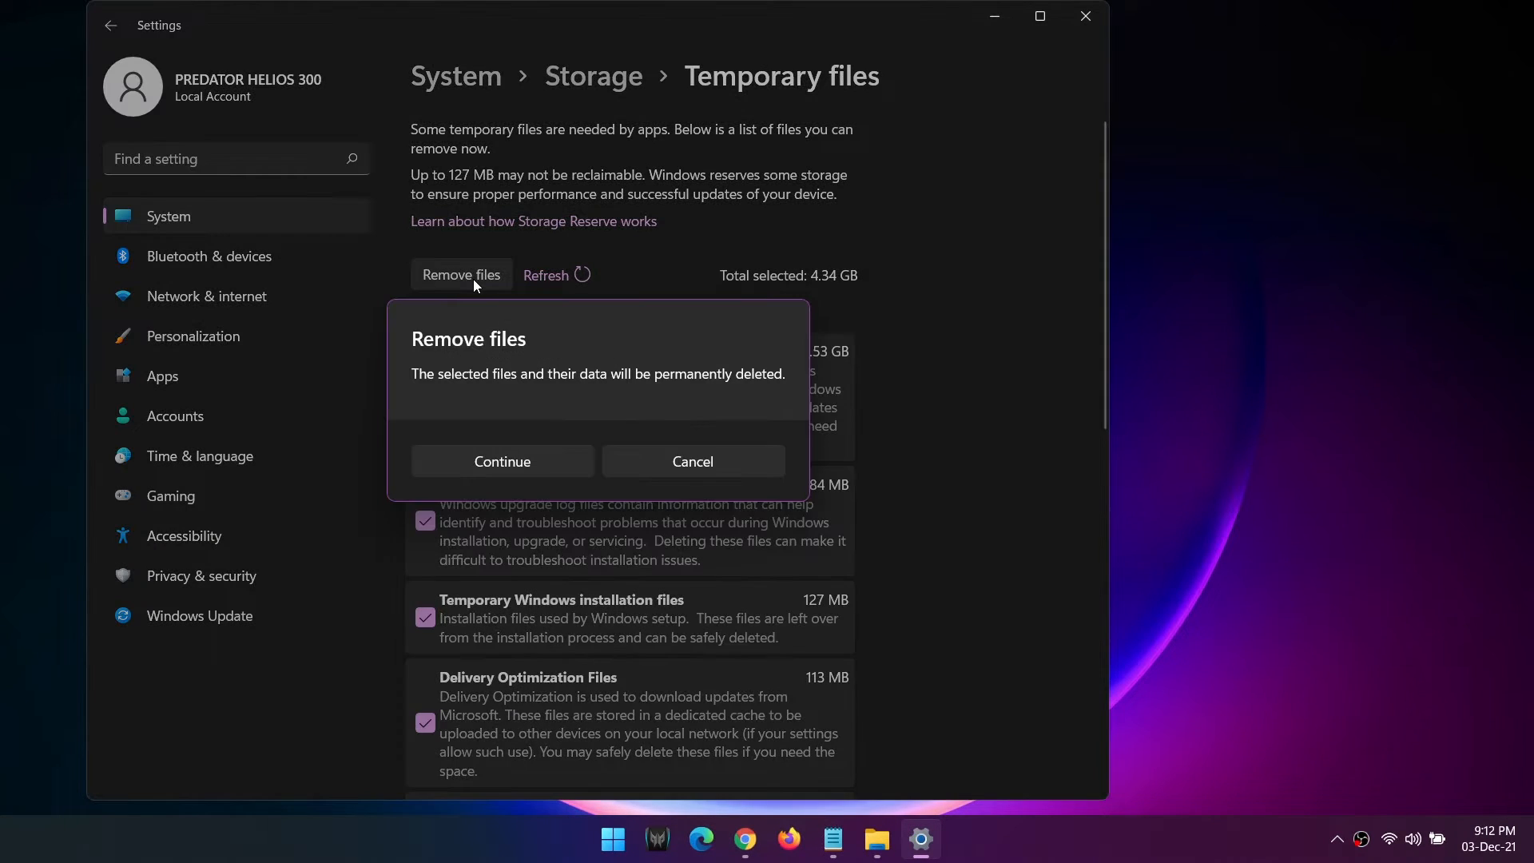
left_click(551, 463)
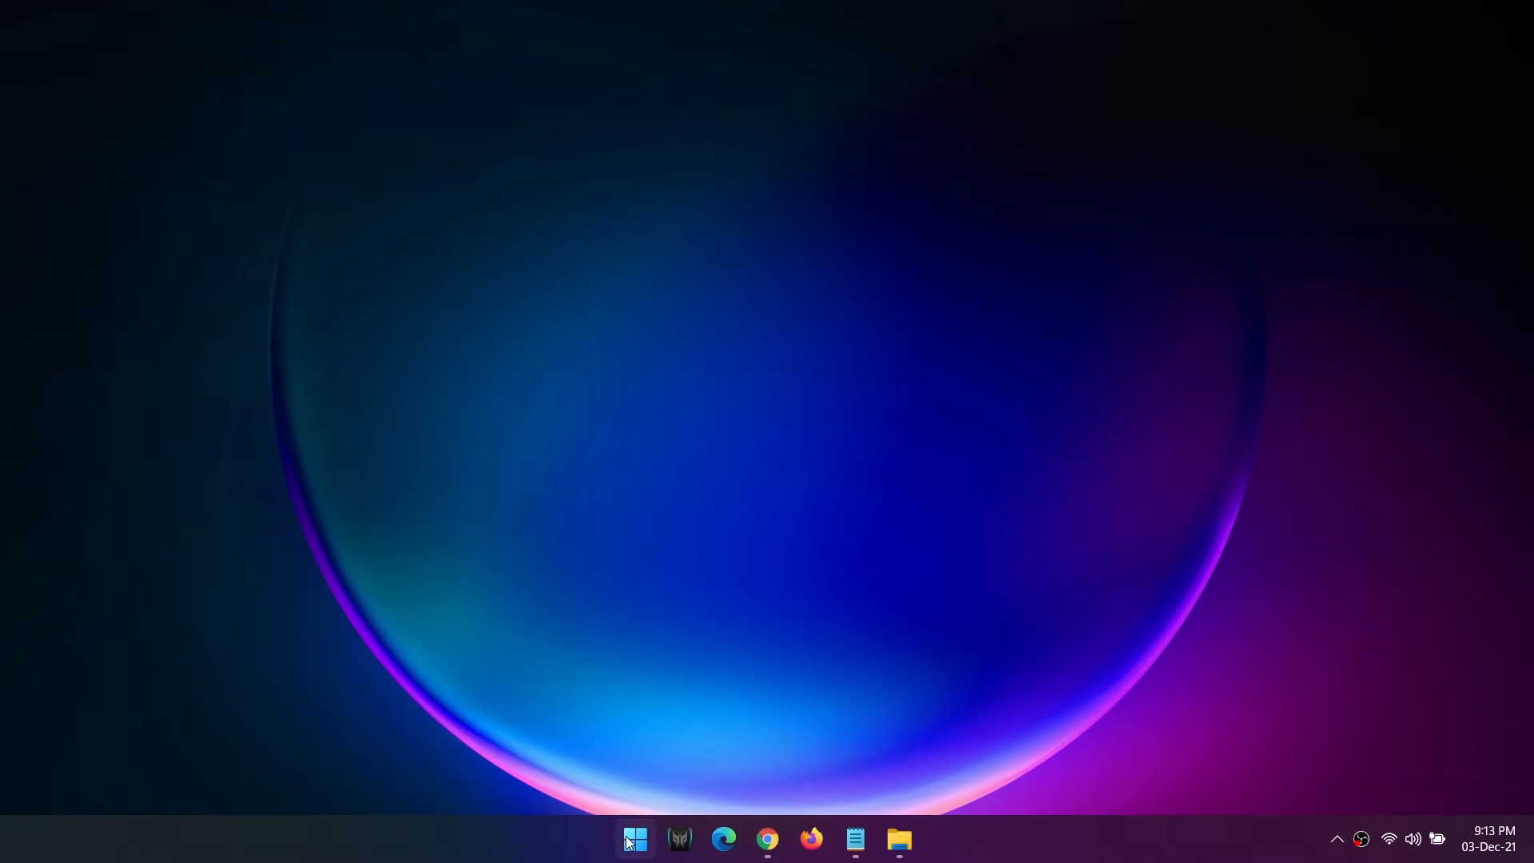
- Reopen the system storage settings and open the Storage Sense configuration
left_click(635, 838)
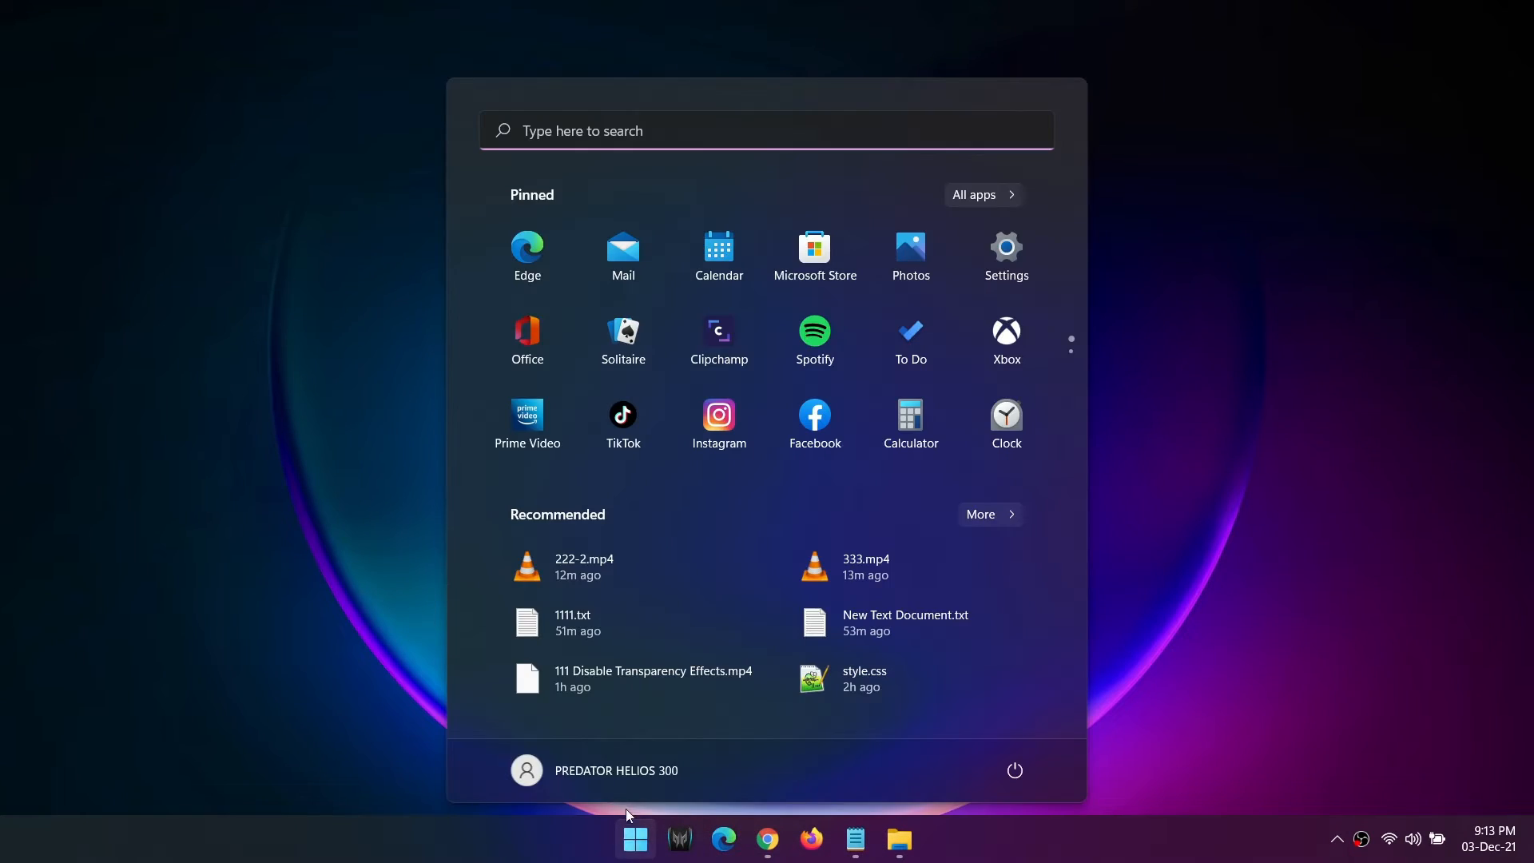
left_click(1005, 249)
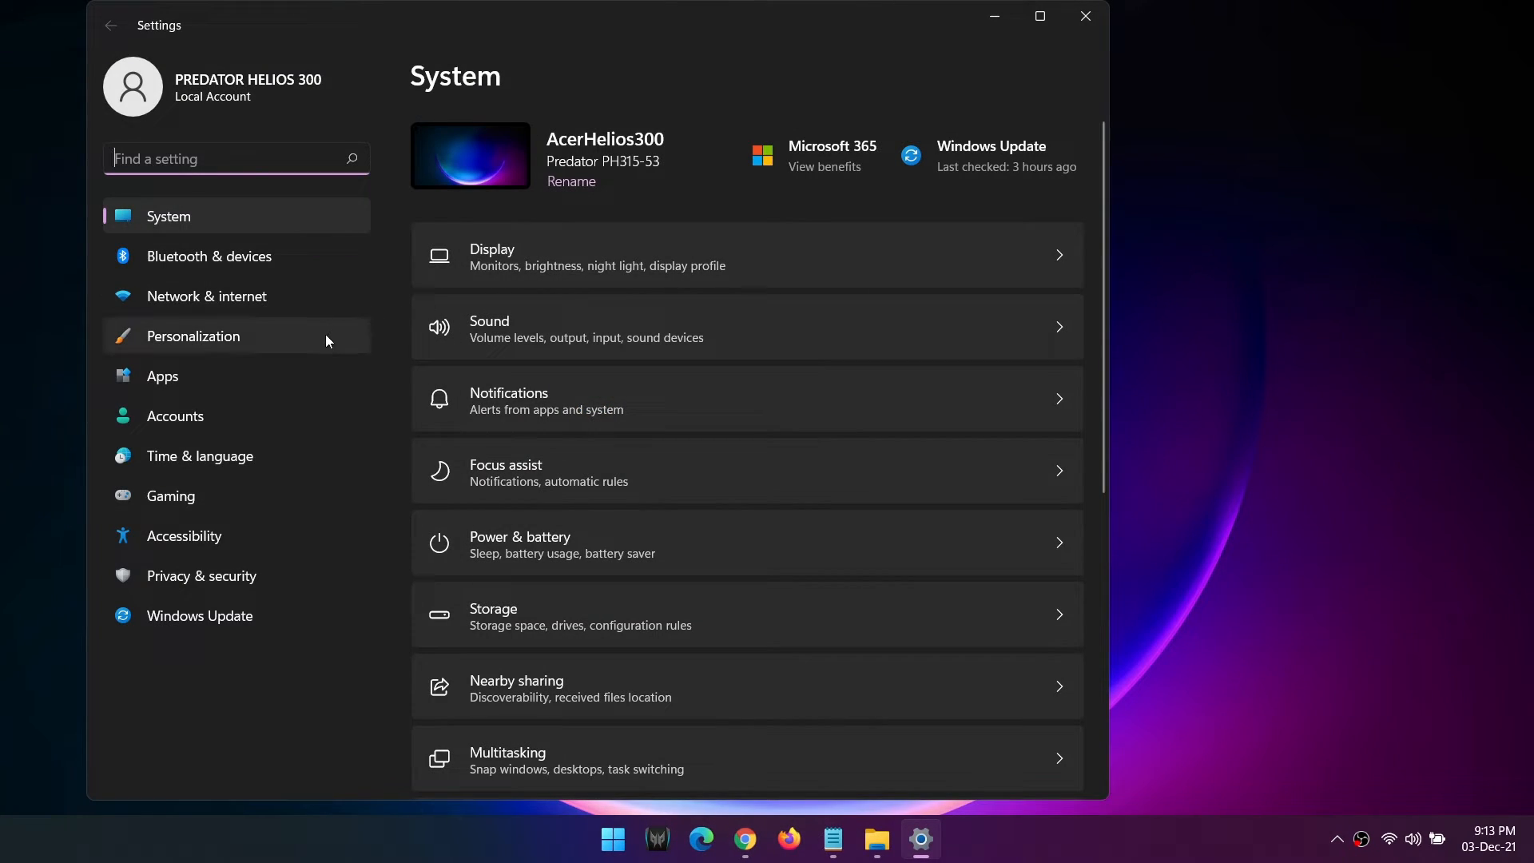
left_click(194, 218)
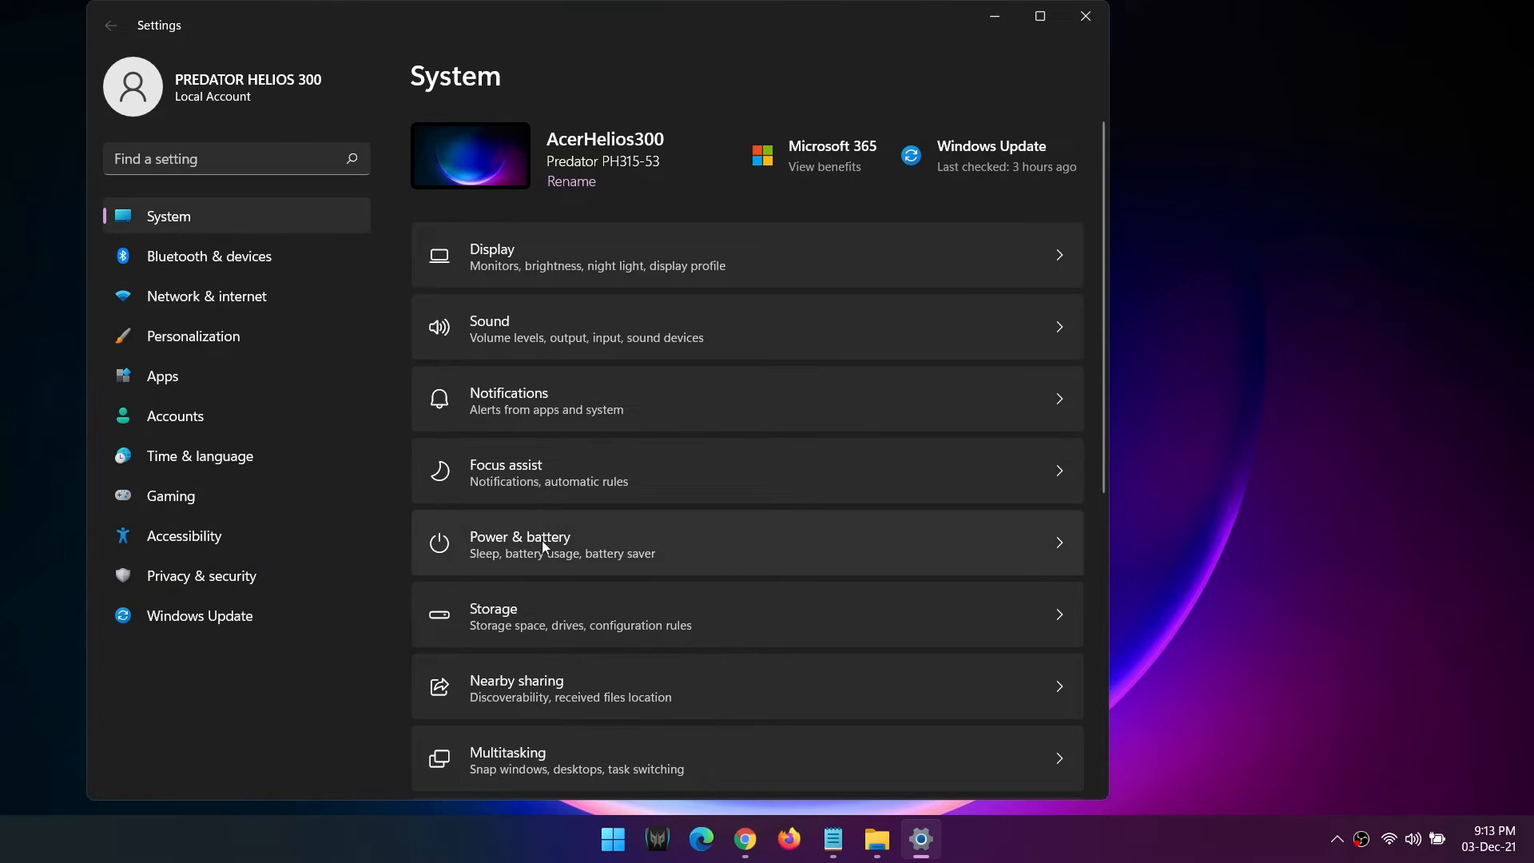
left_click(518, 610)
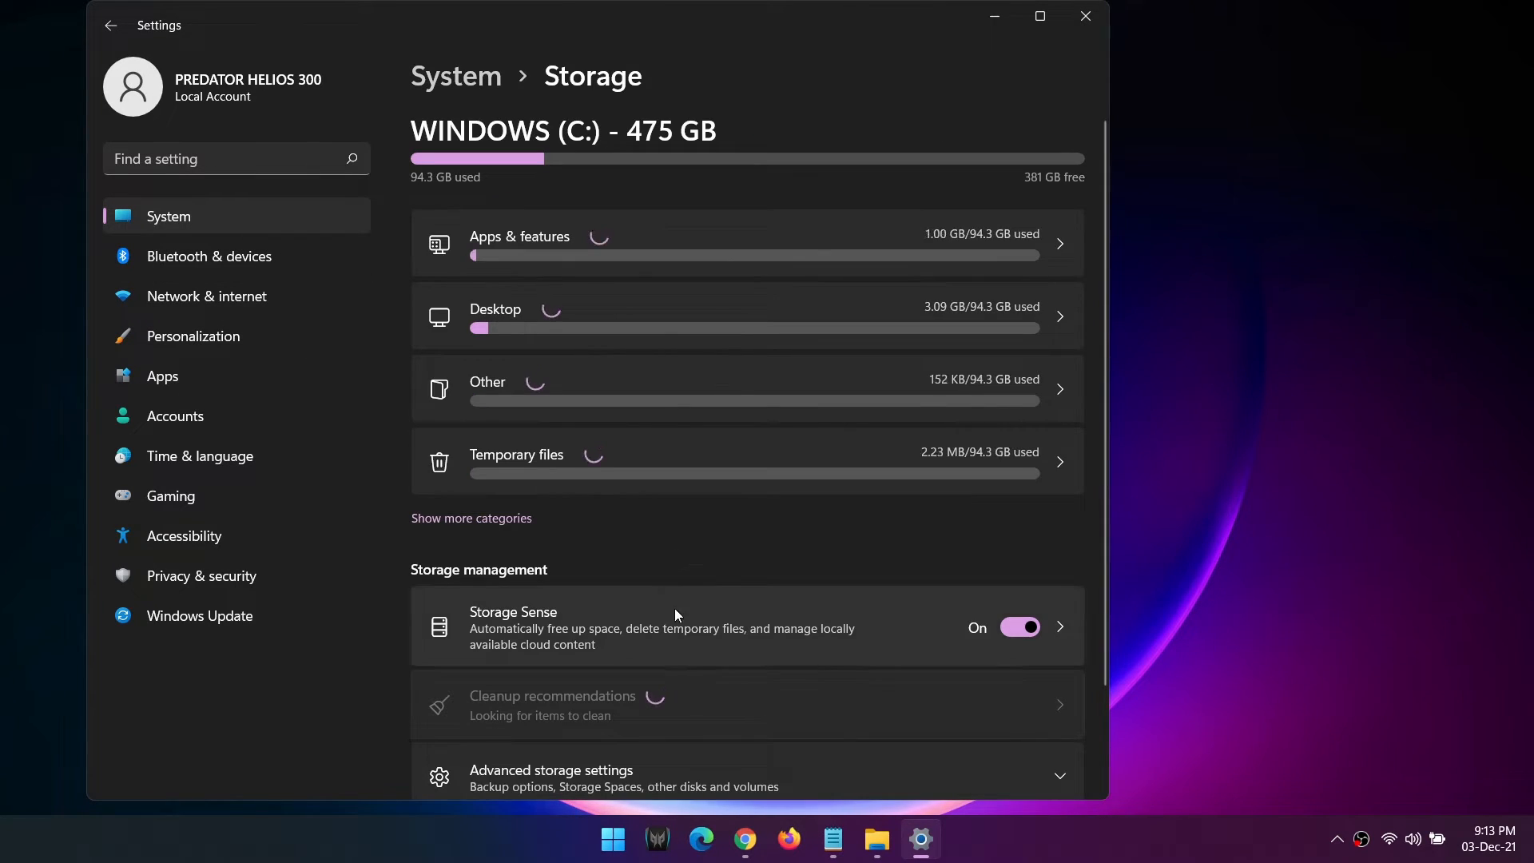
left_click(685, 623)
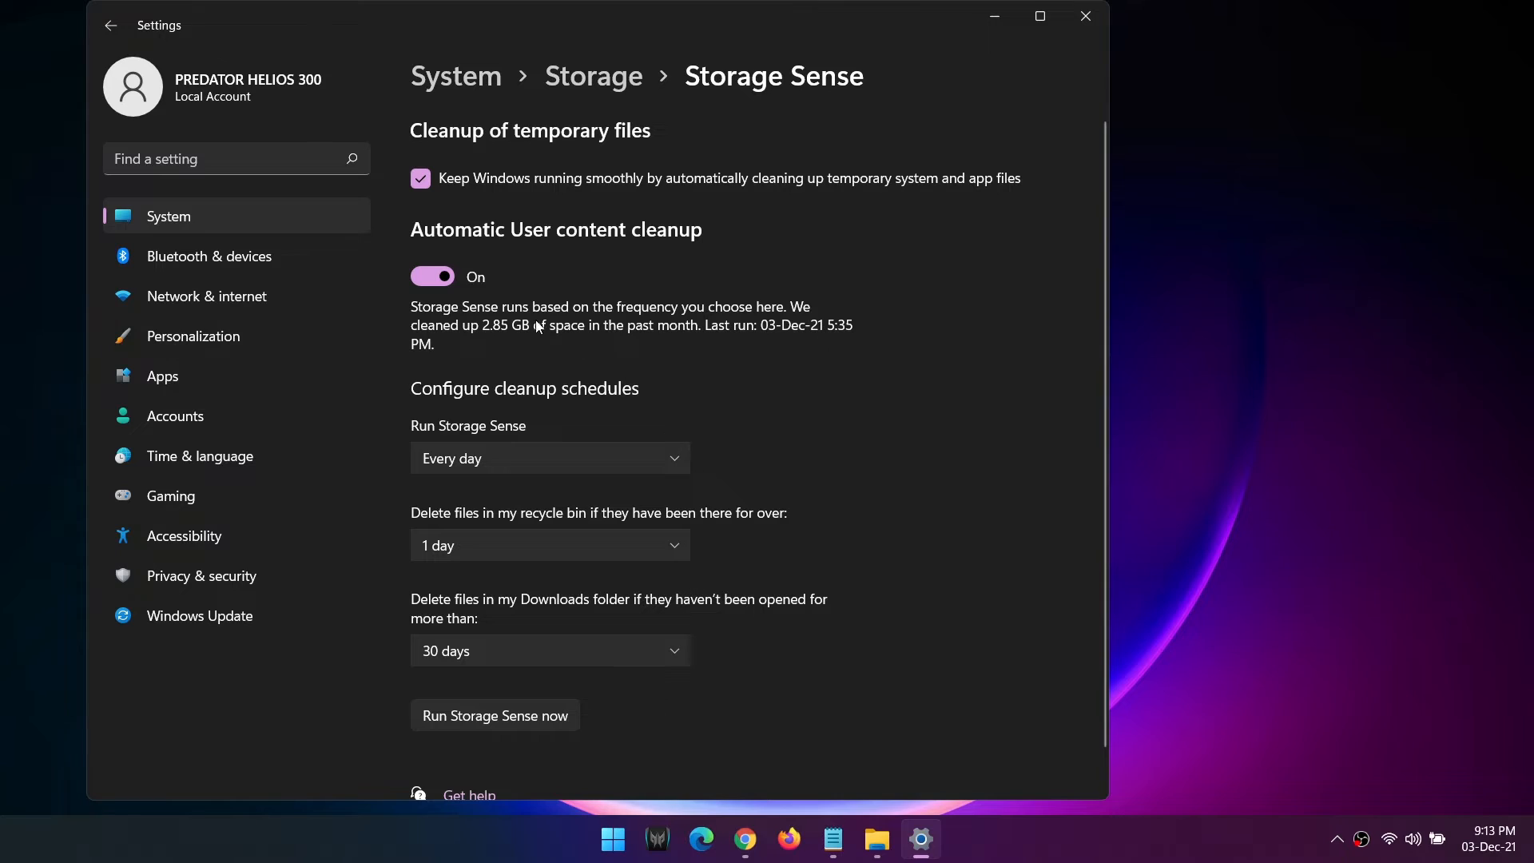
- Schedule Storage Sense to run every week and delete Downloads folder files that haven't been opened for more than 14 days
left_click(508, 462)
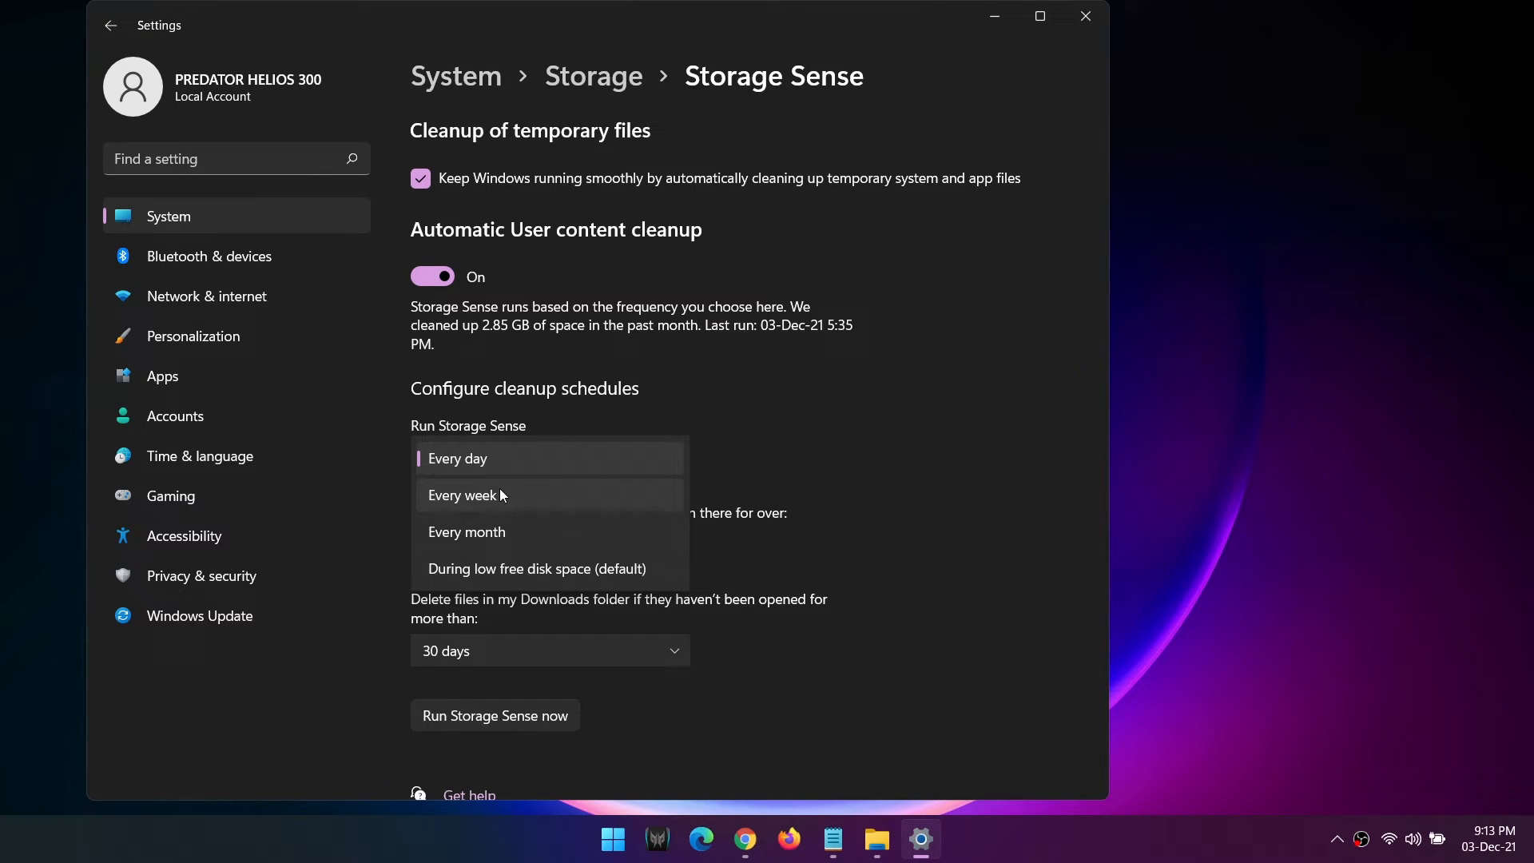
left_click(500, 491)
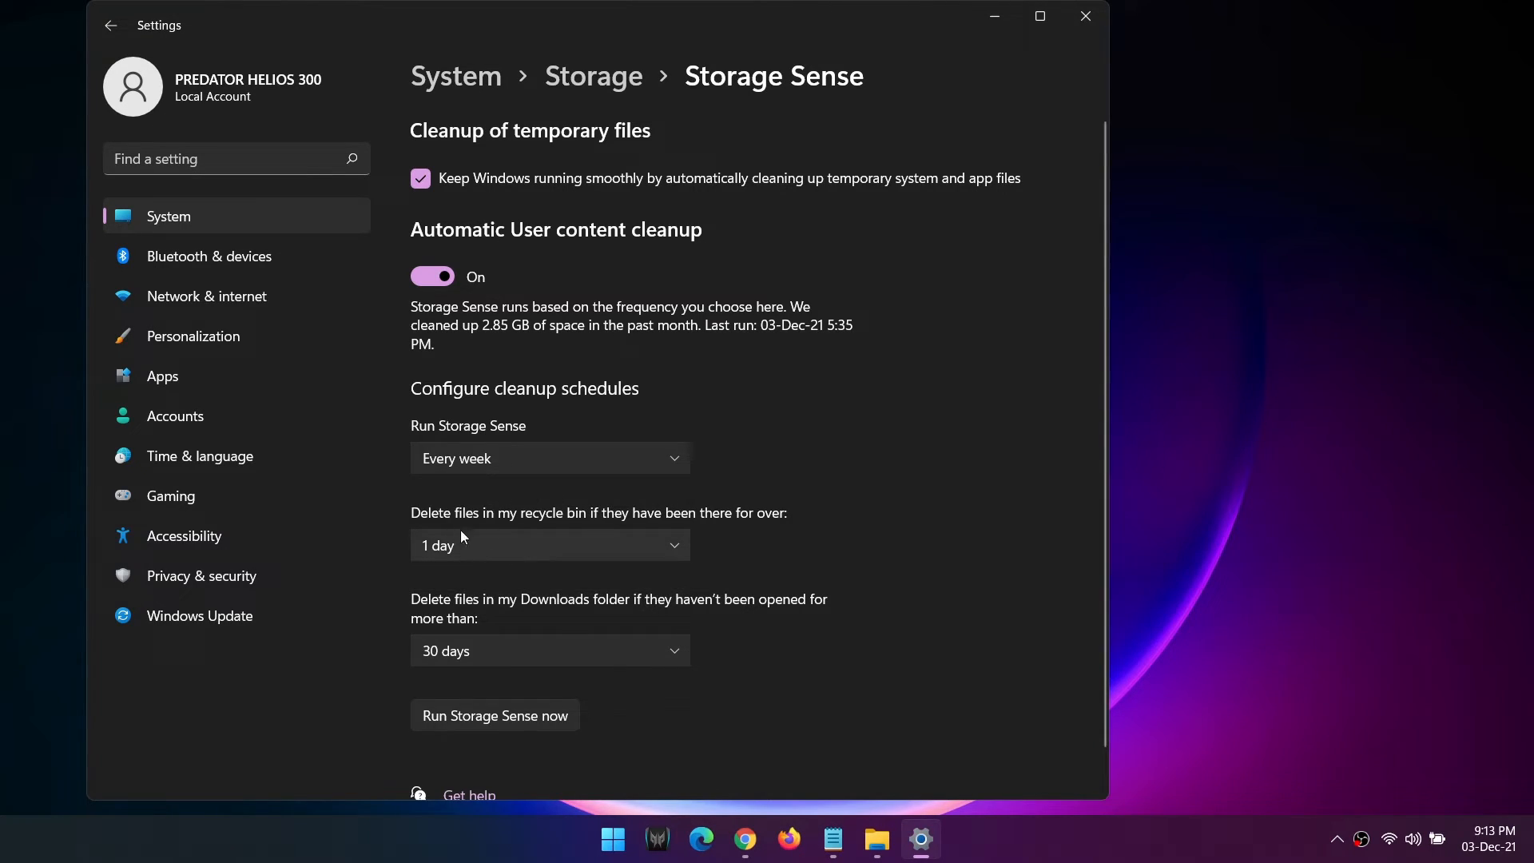
left_click(502, 657)
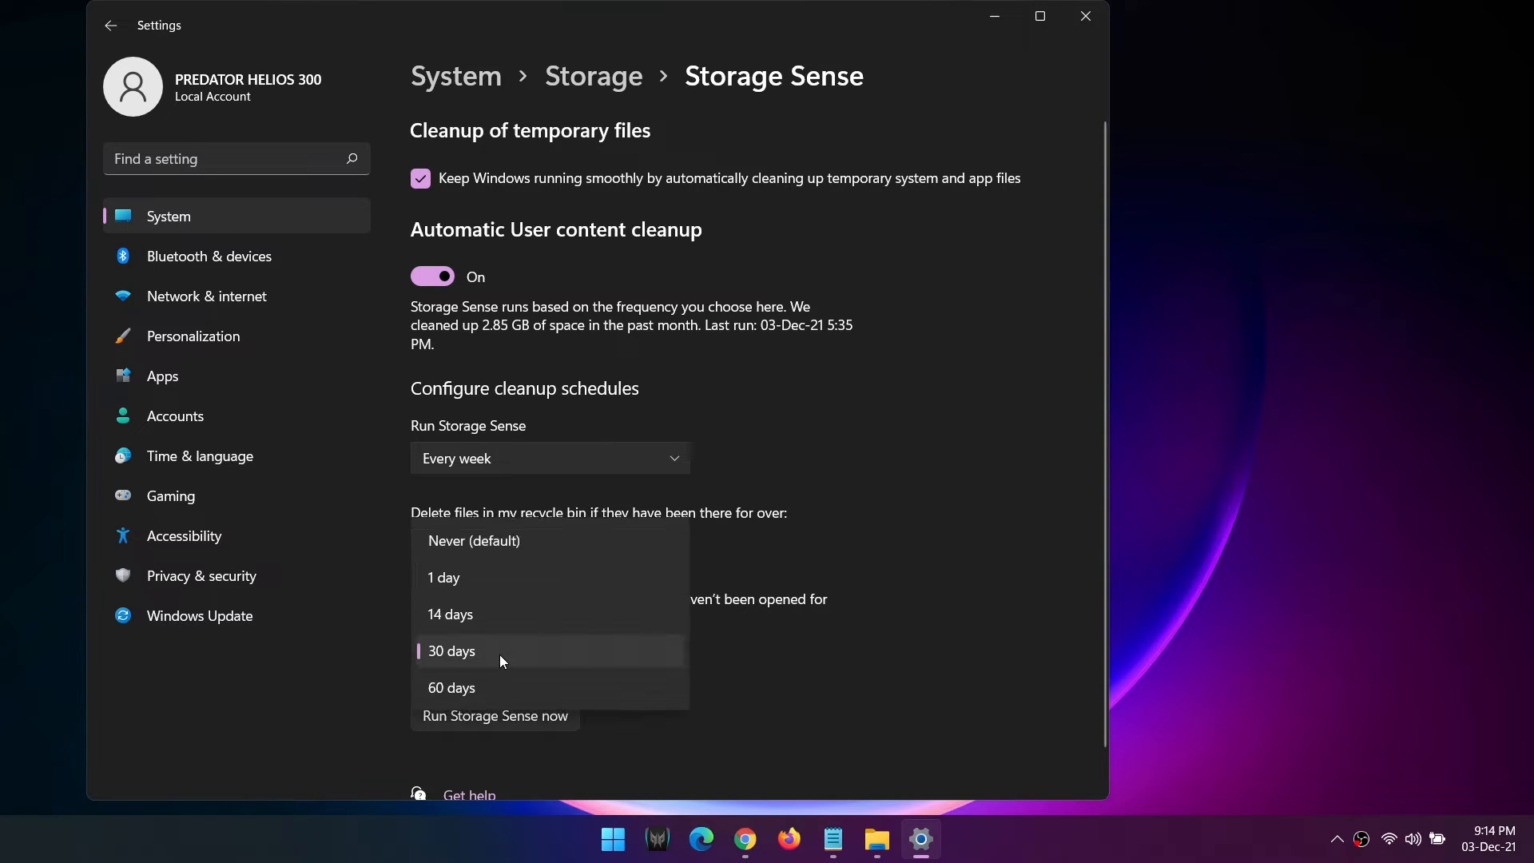
left_click(469, 617)
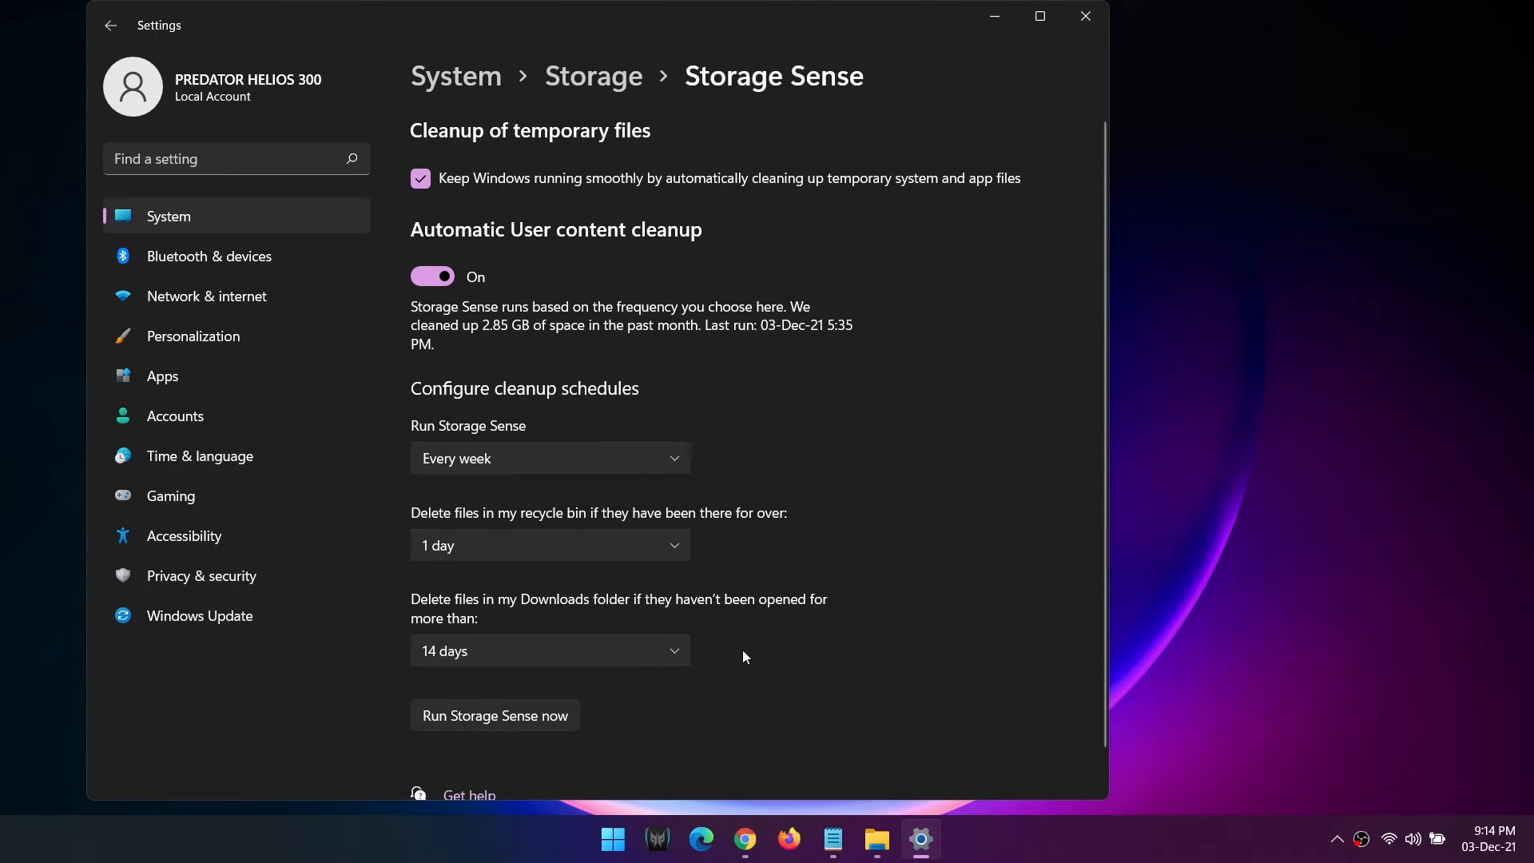
- Run Storage Sense immediately and close Settings
scroll(729, 623, "down", 1)
left_click(521, 677)
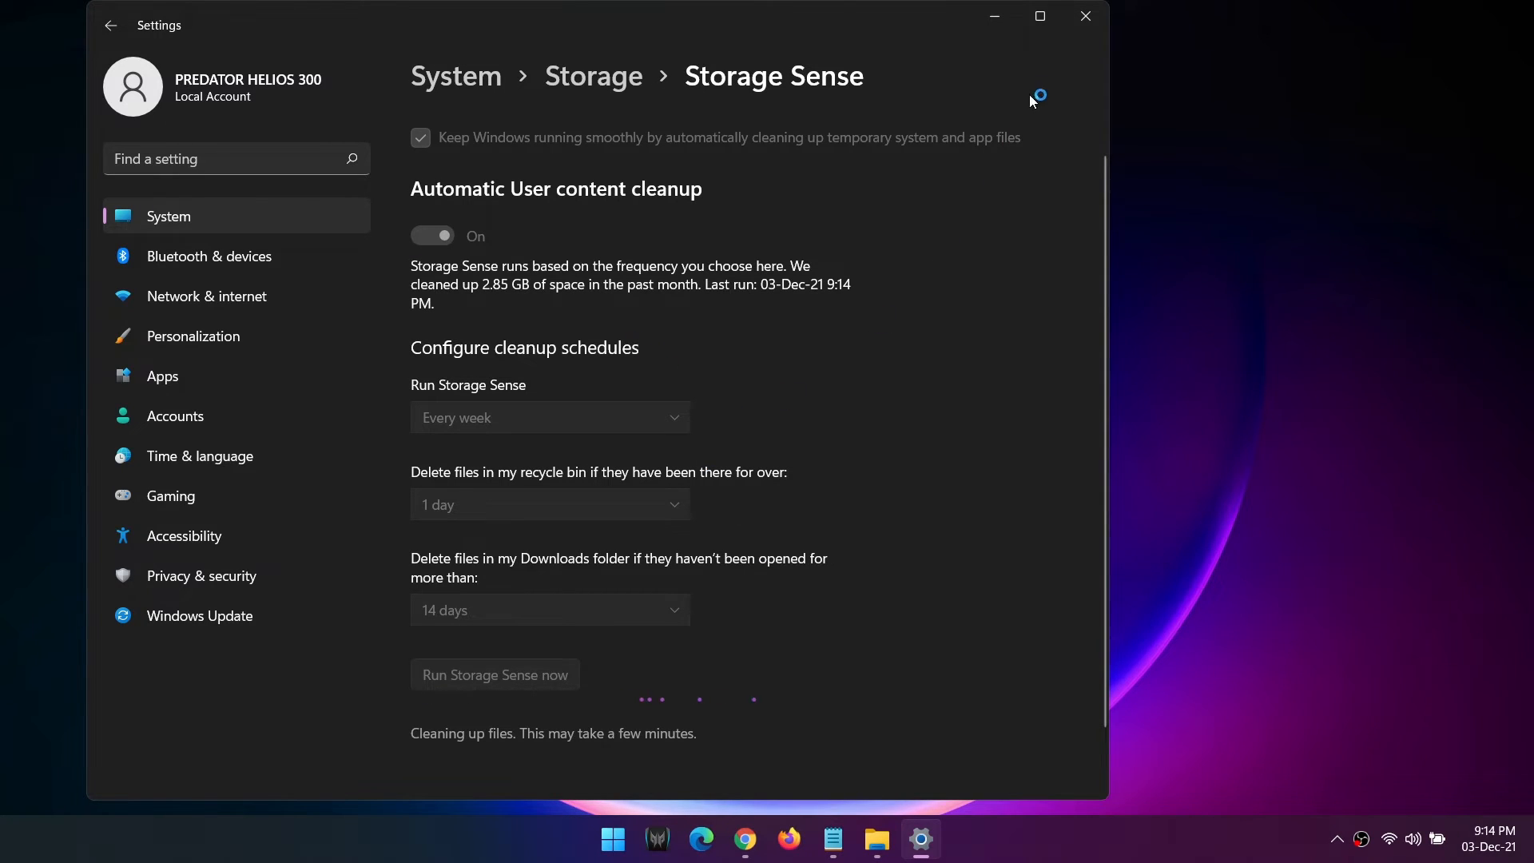
left_click(1087, 18)
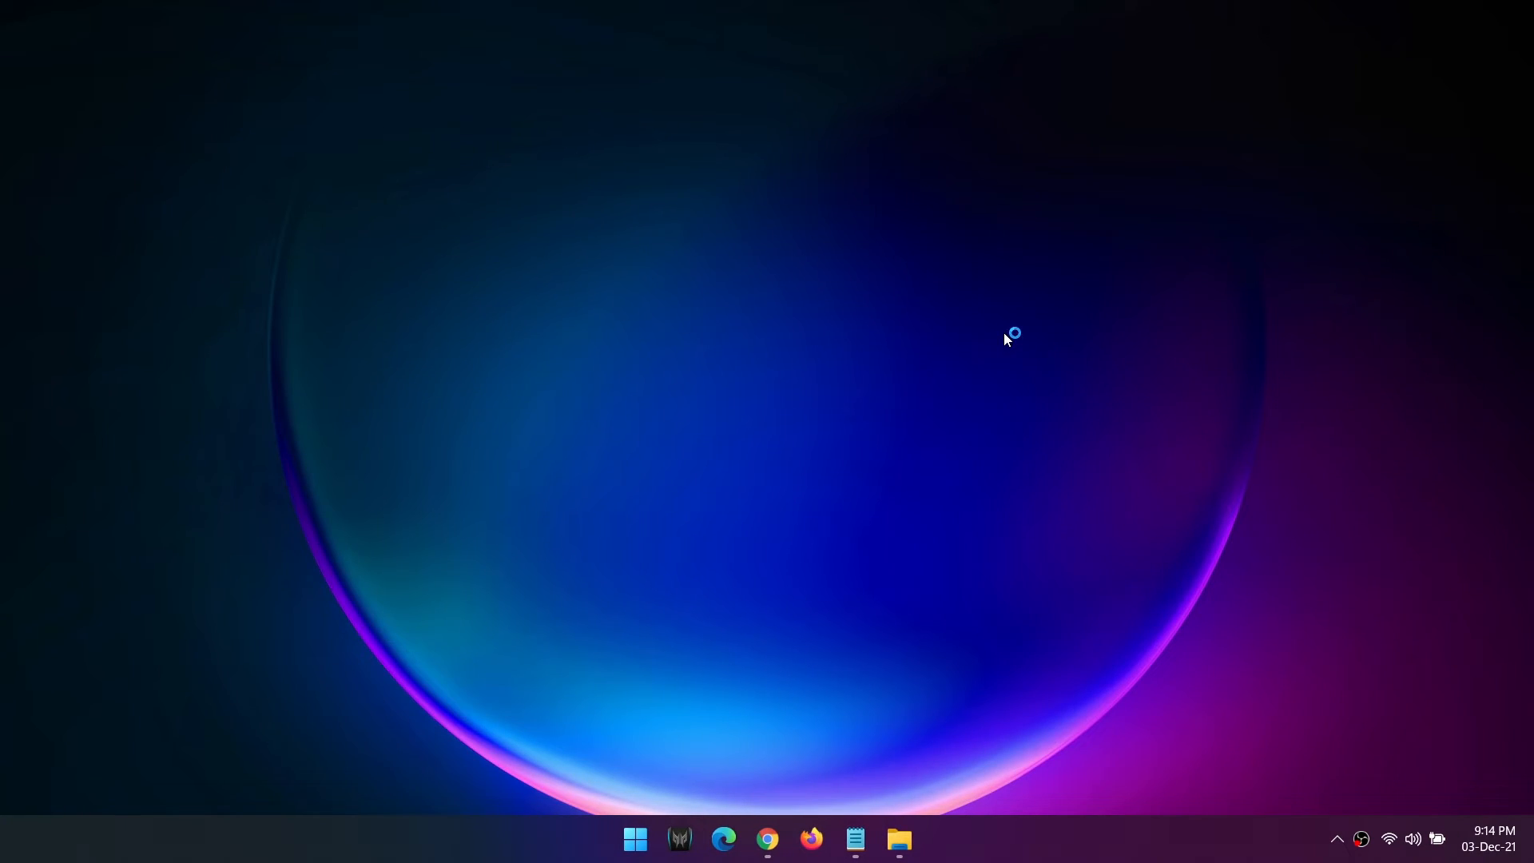
- Search Windows for "defragment" and open Defragment and Optimize Drives
left_click(642, 848)
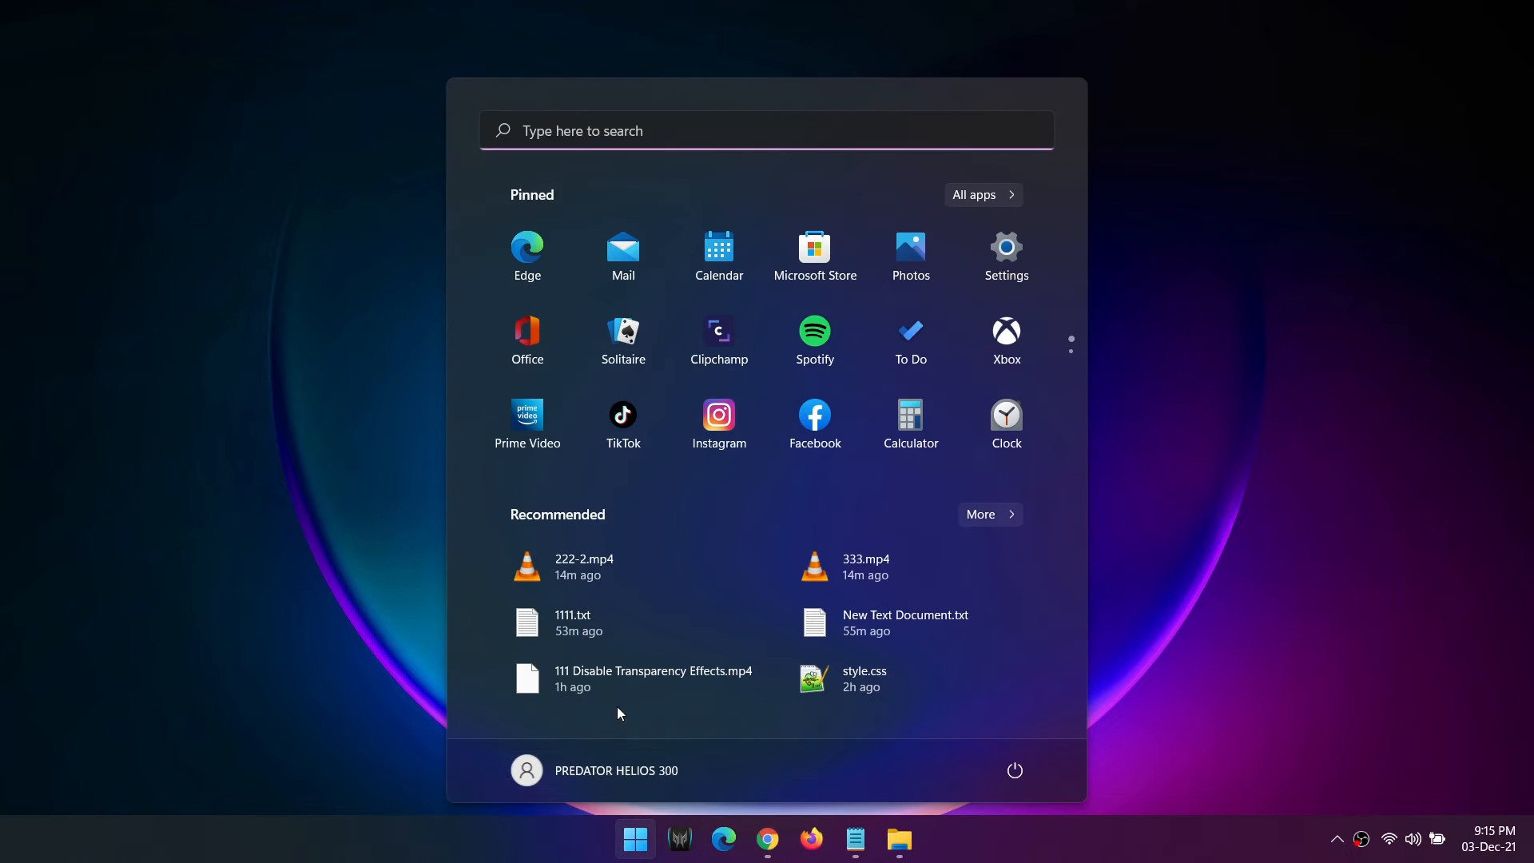
left_click(641, 142)
type("defra")
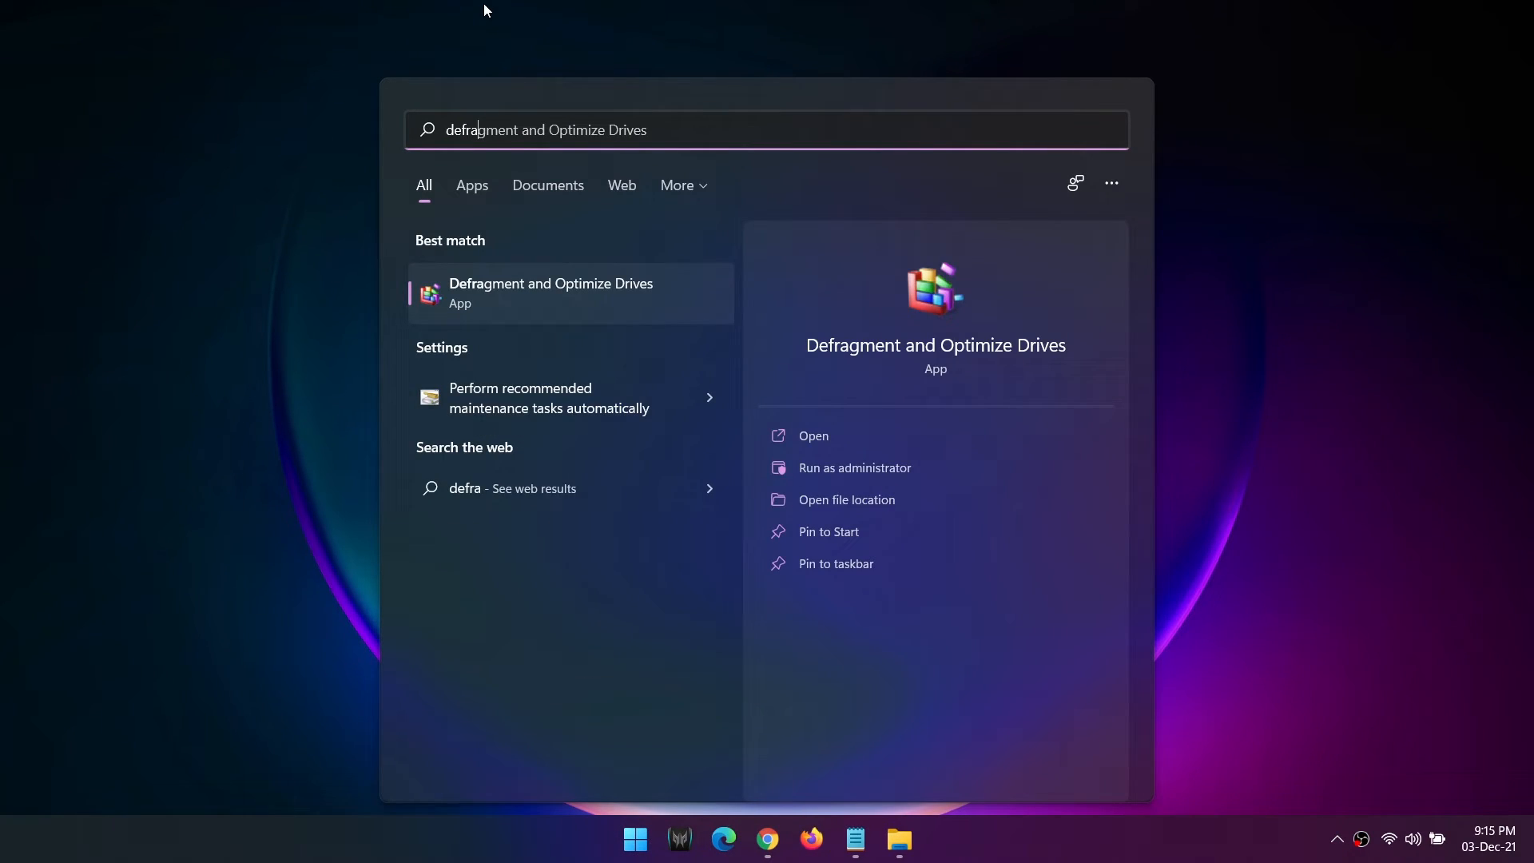
type("gment")
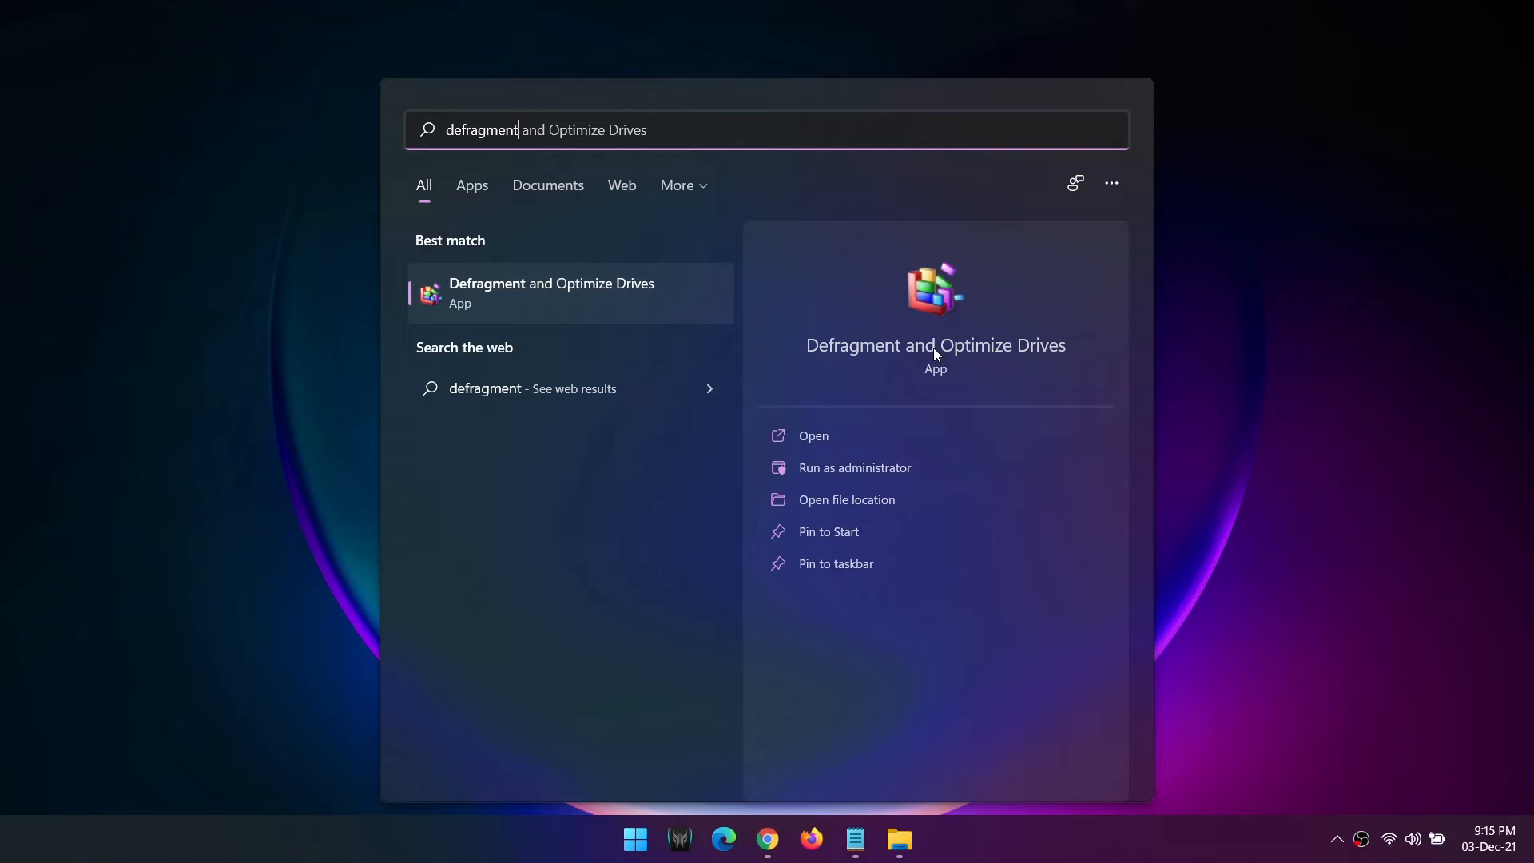
left_click(900, 340)
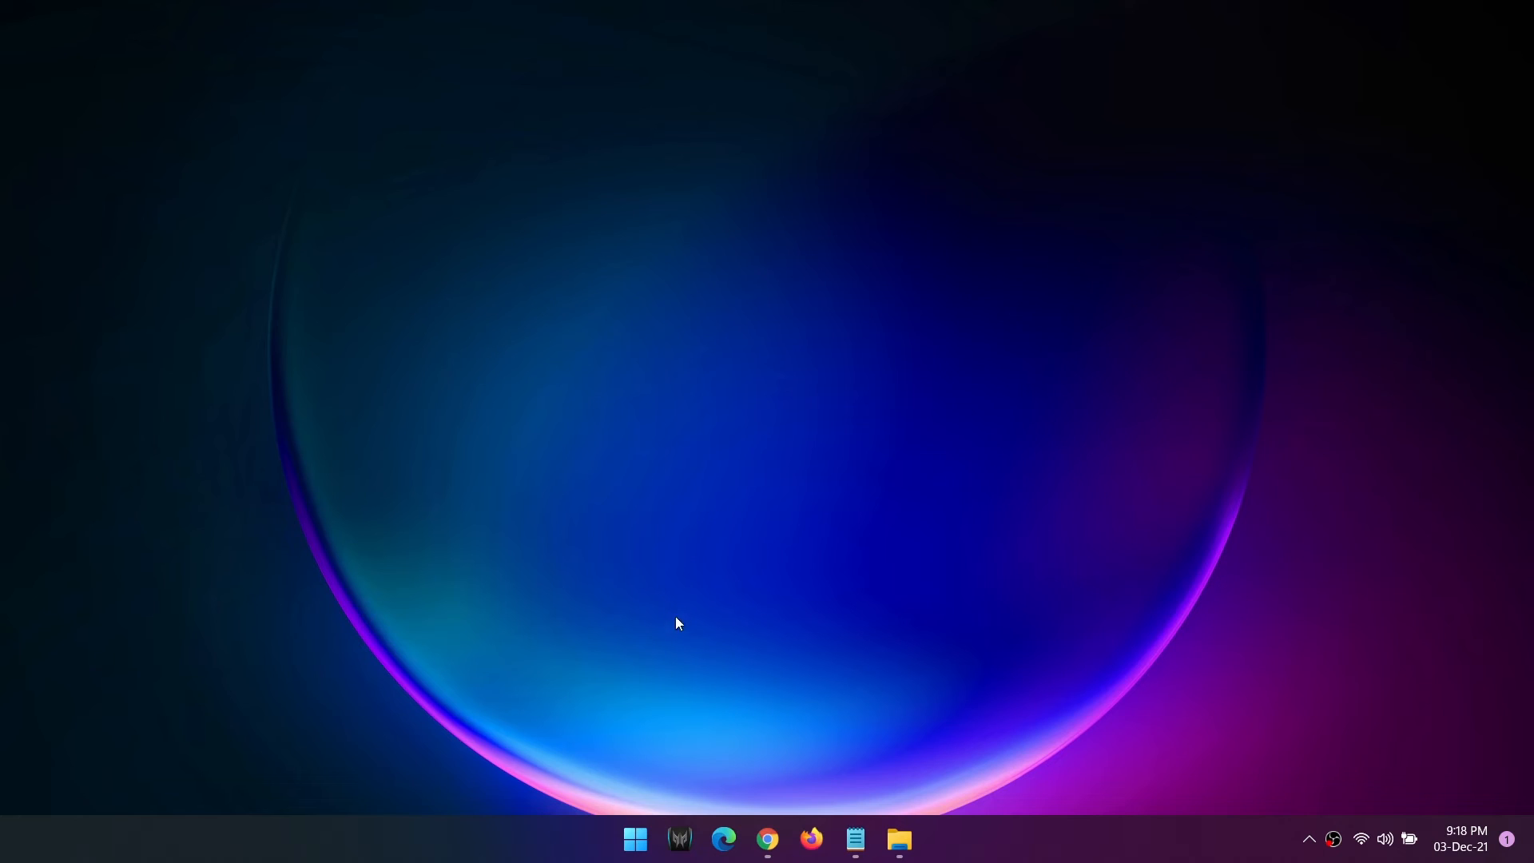
- Check the option for automatically saving and restarting restartable apps in the account sign-in options, and close Settings
left_click(639, 846)
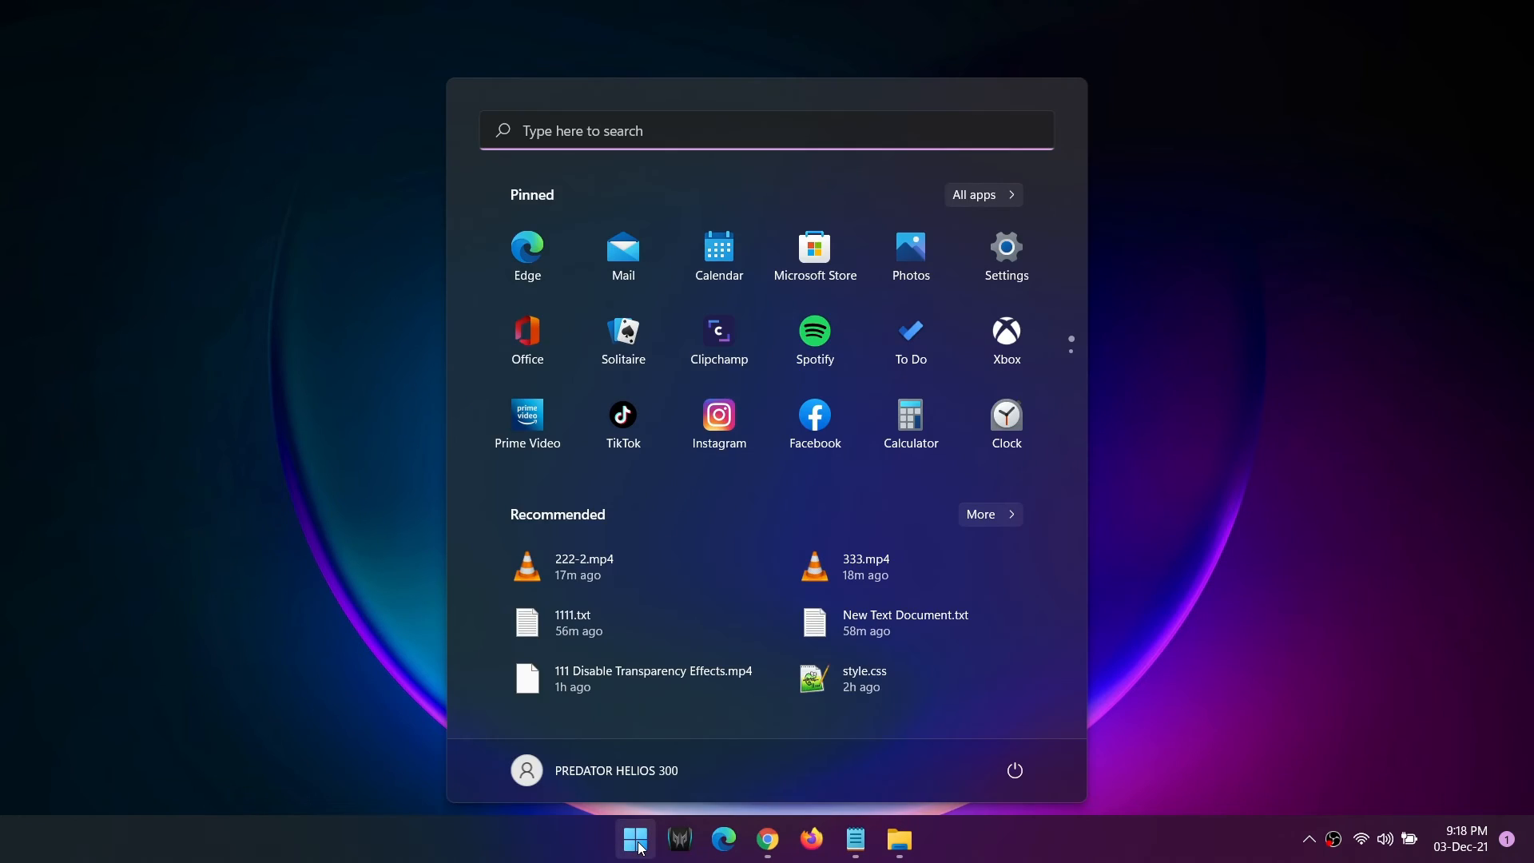
left_click(1015, 250)
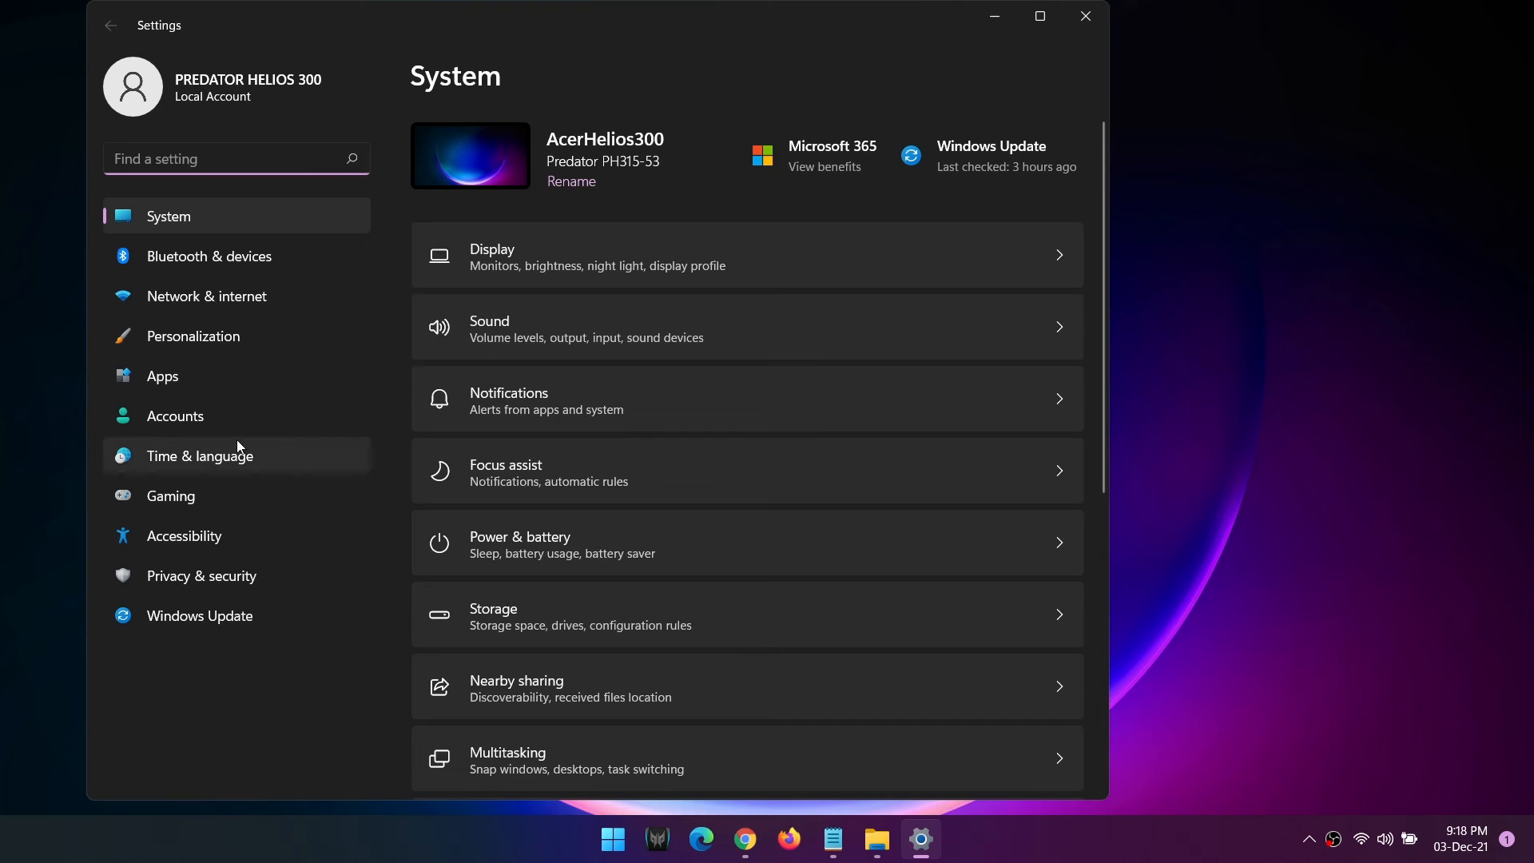
left_click(178, 419)
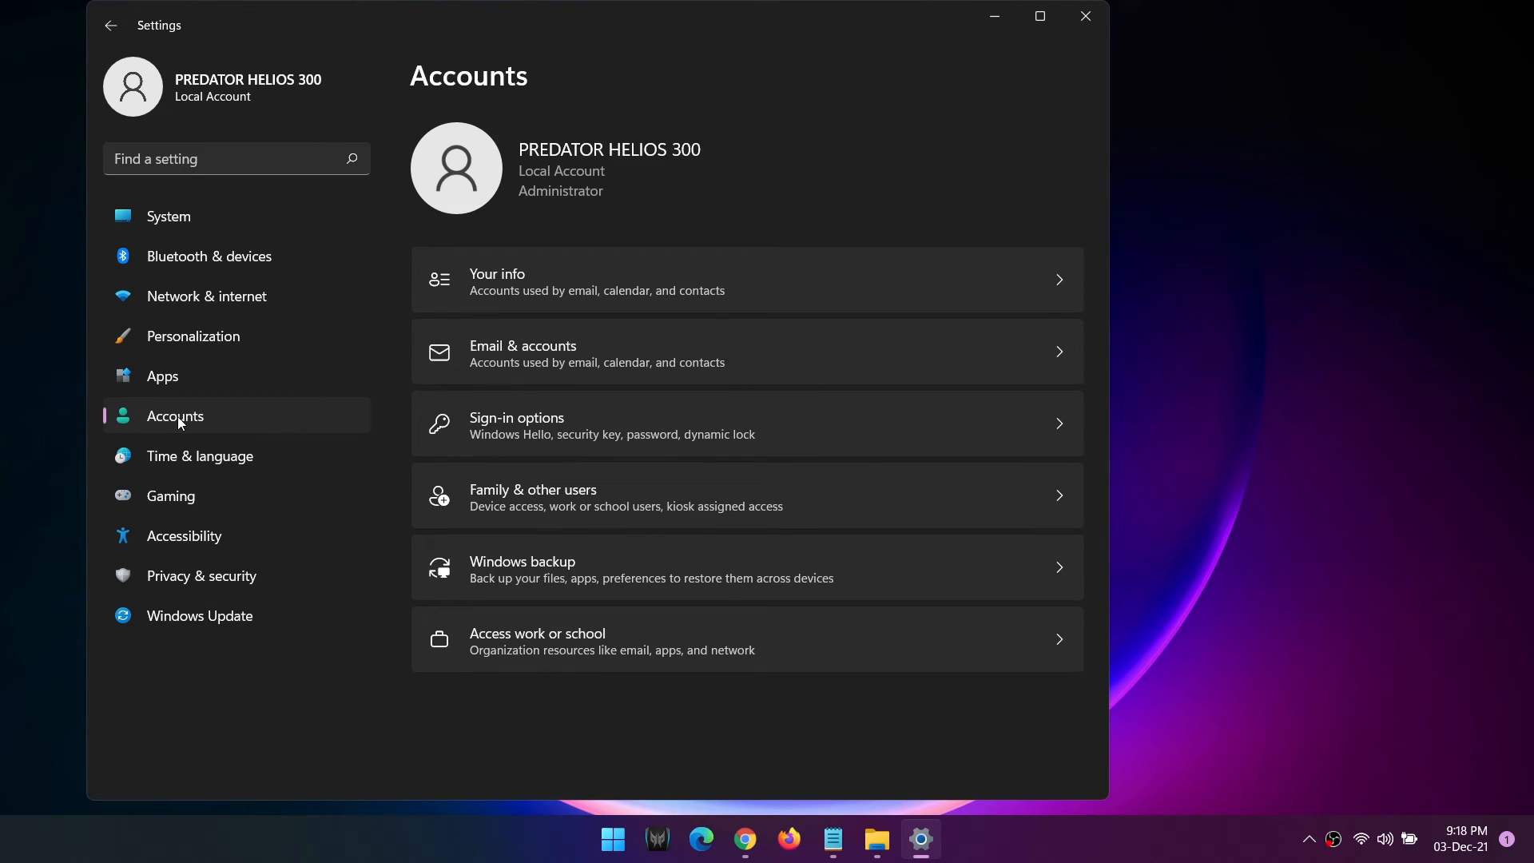
left_click(637, 420)
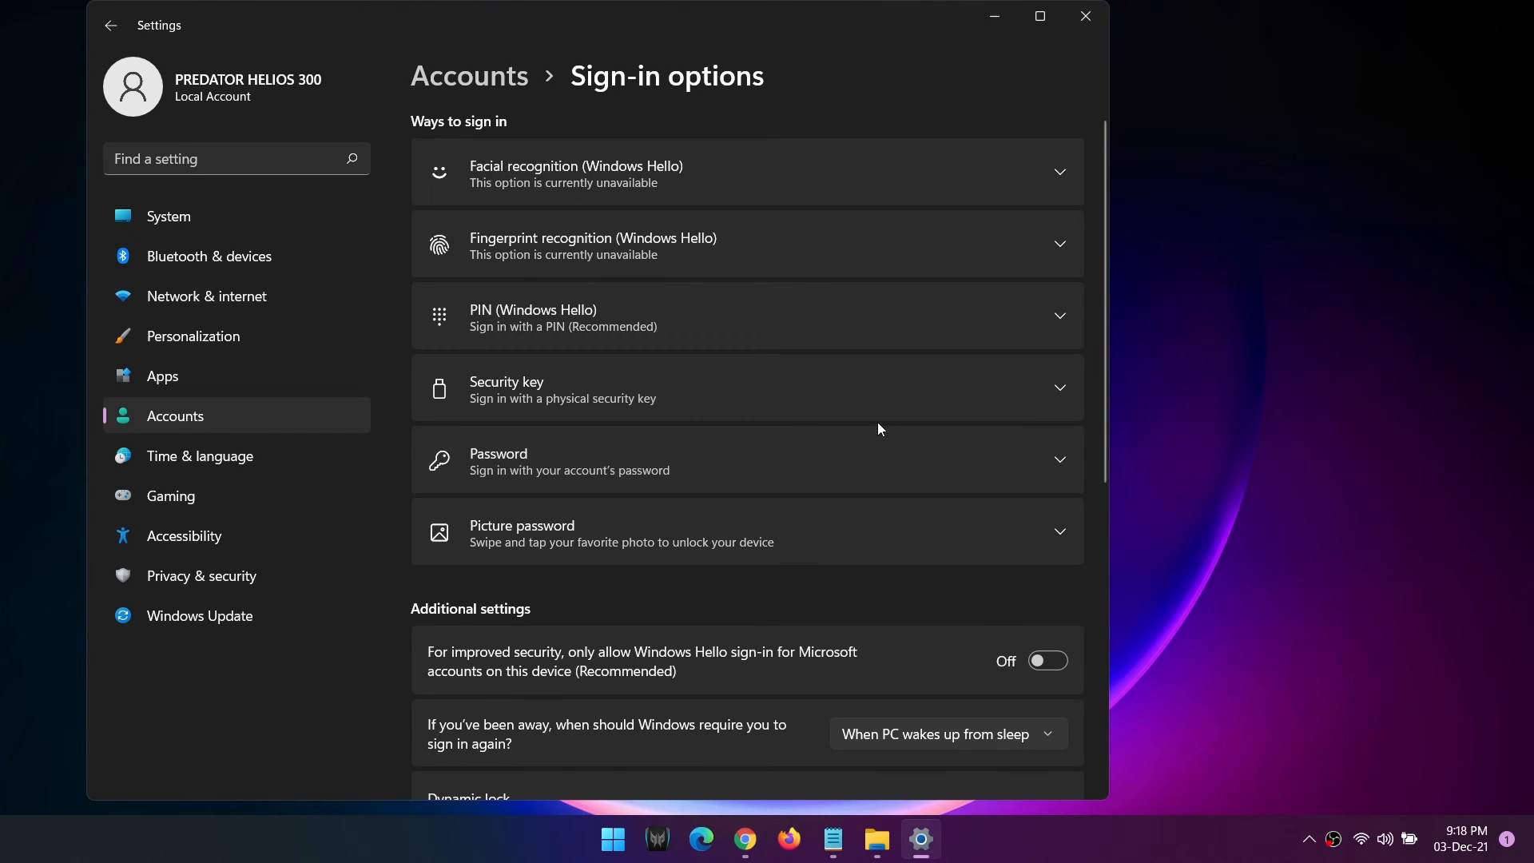
scroll(878, 421, "down", 4)
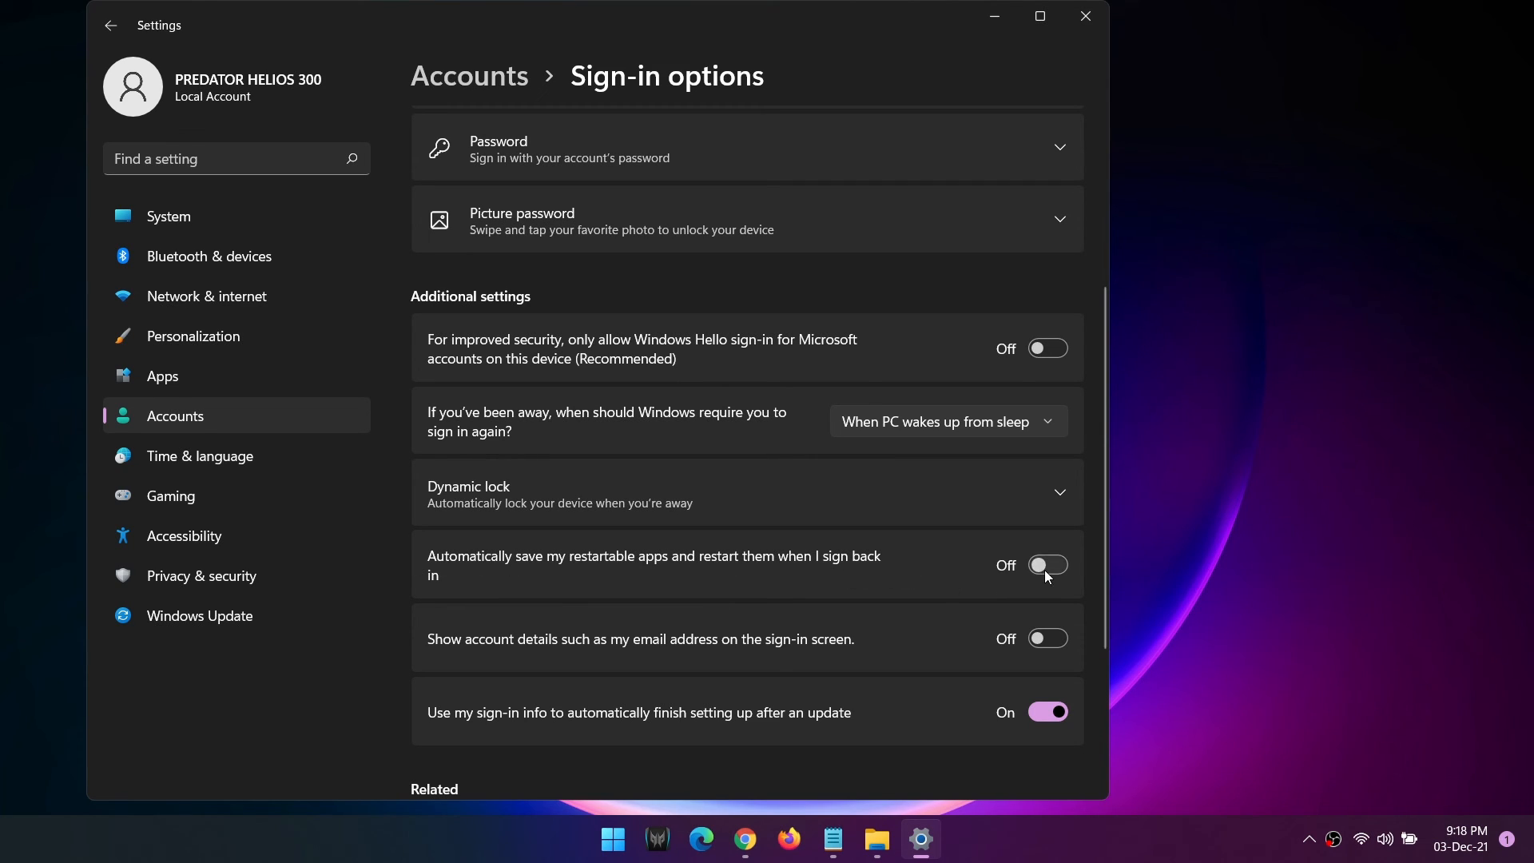
left_click(1086, 17)
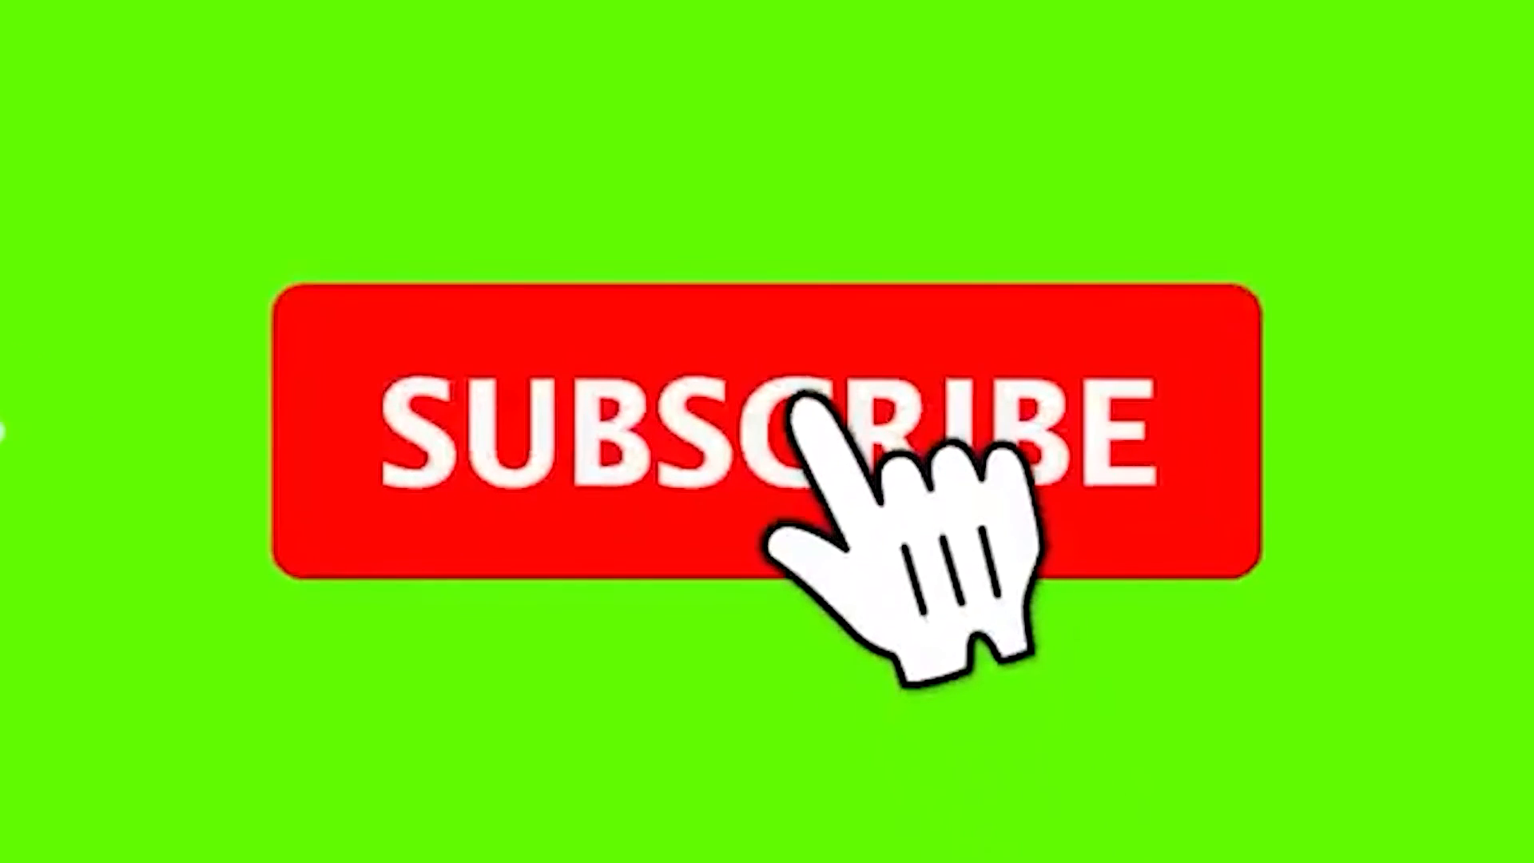